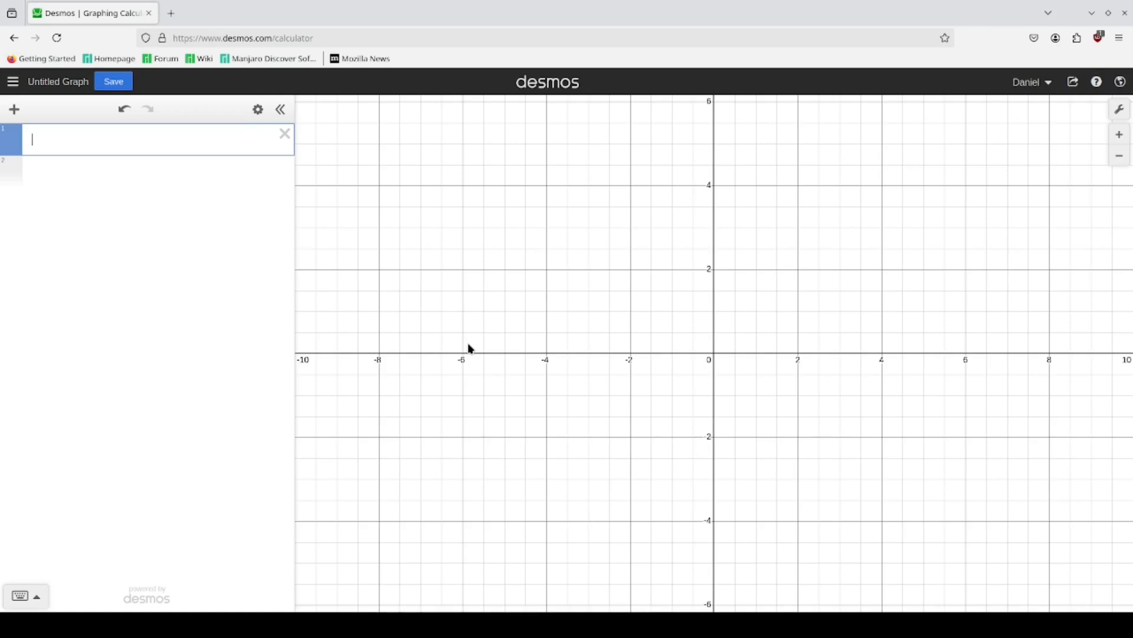
type("f(x)")
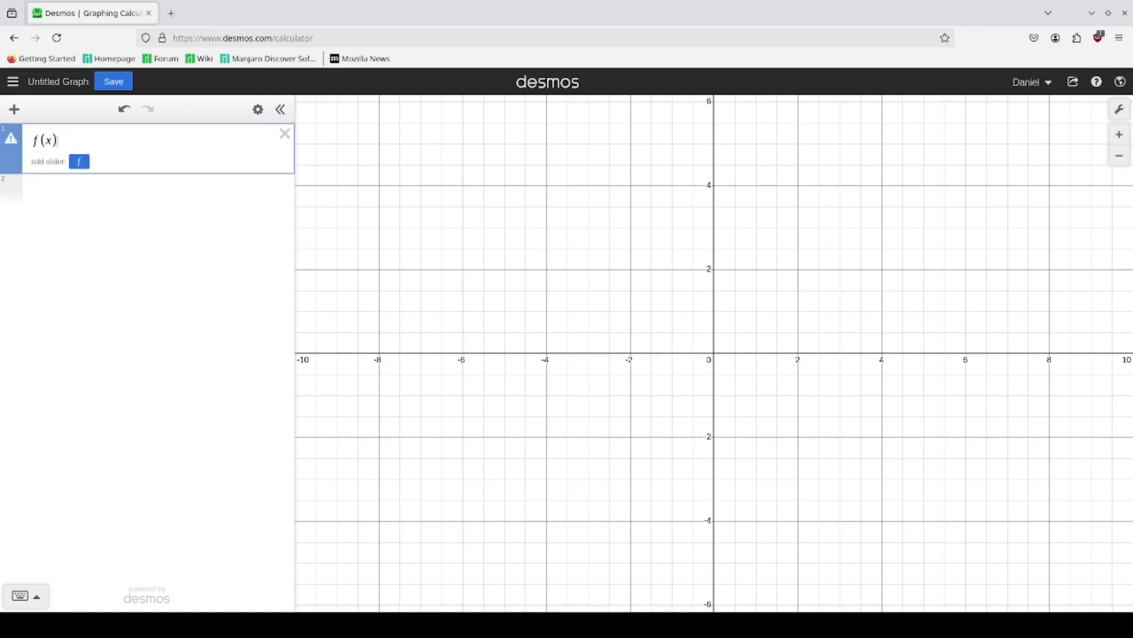
key("BackSpace")
key("BackSpace")
key("BackSpace")
key("BackSpace")
Step: Graph the piecewise equation y = {−4 ≤ x ≤ 0: x²} in the first expression line
type("y=")
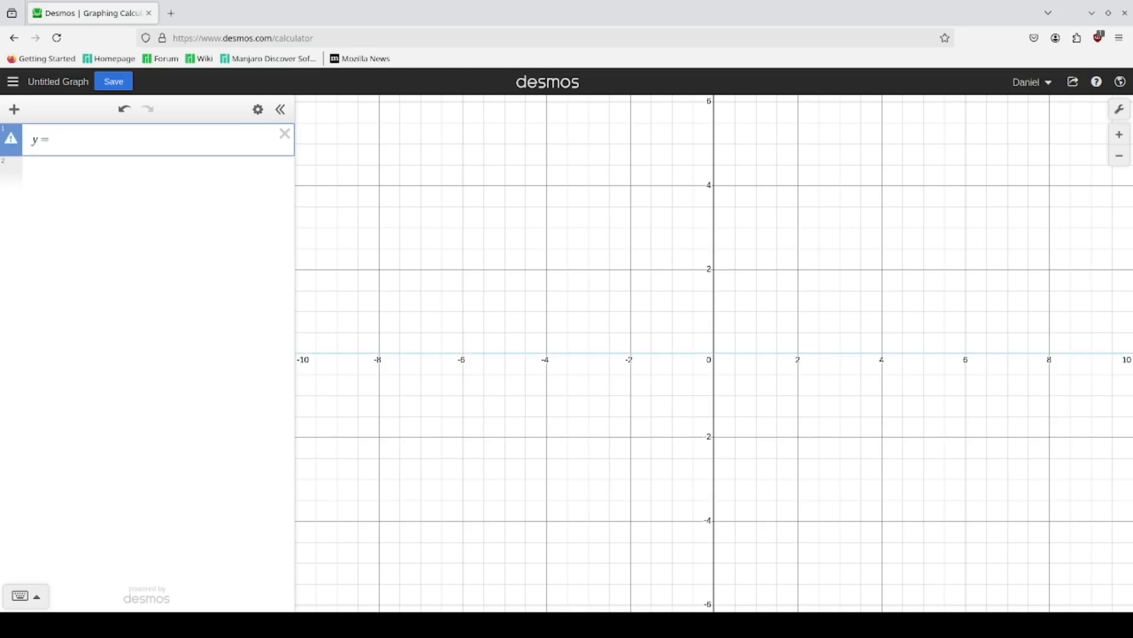
type("{")
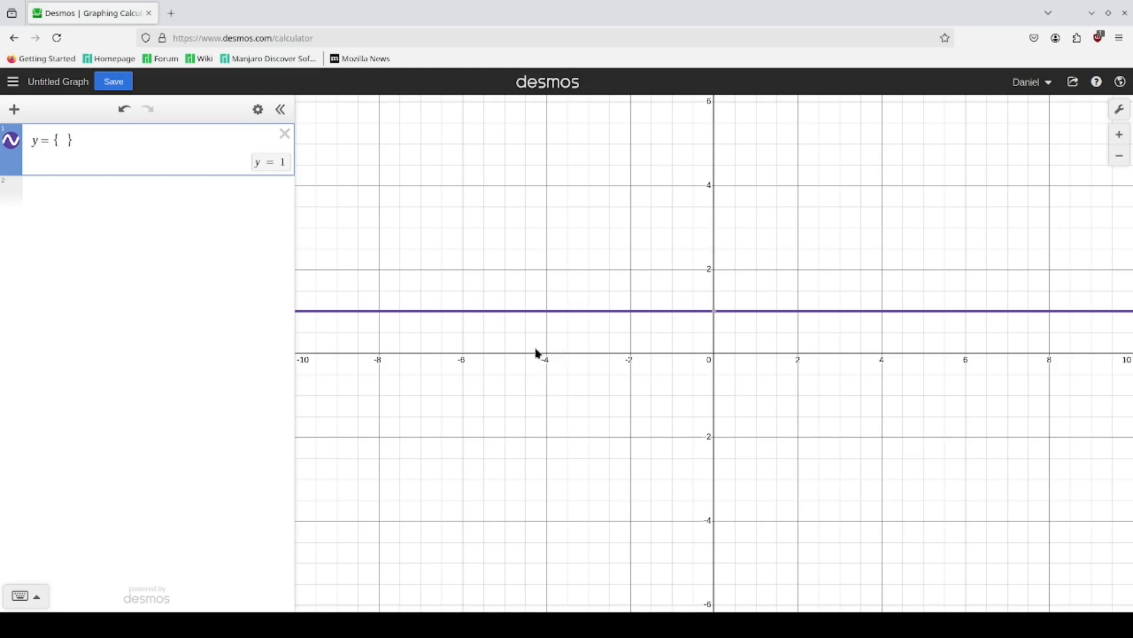
type("-4")
type("<=x<=")
type("0")
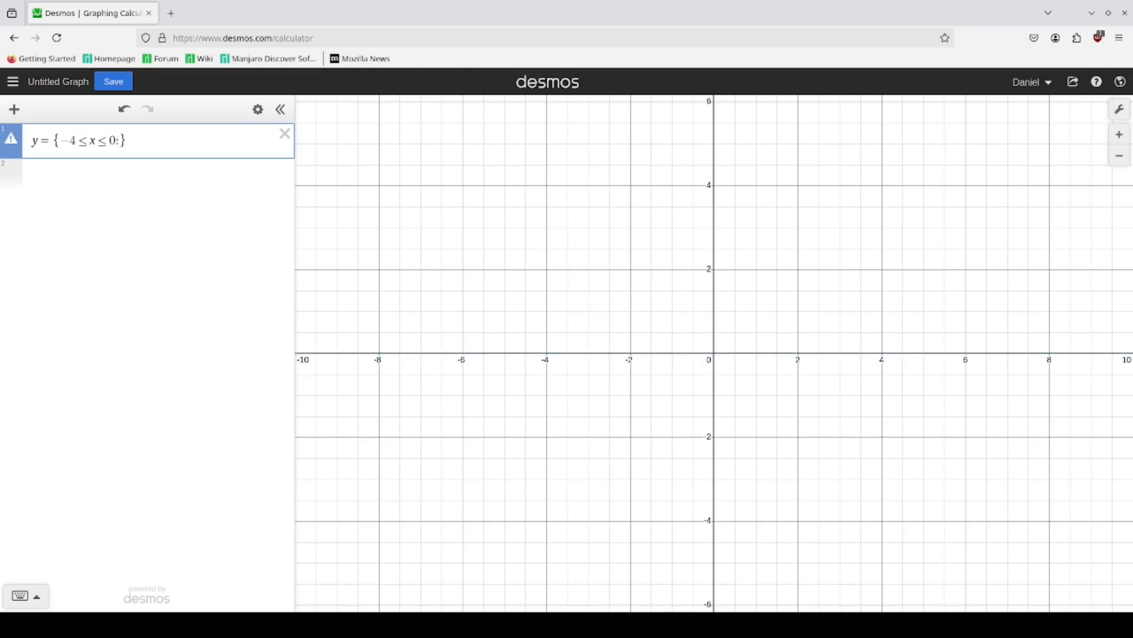
type(":x^2")
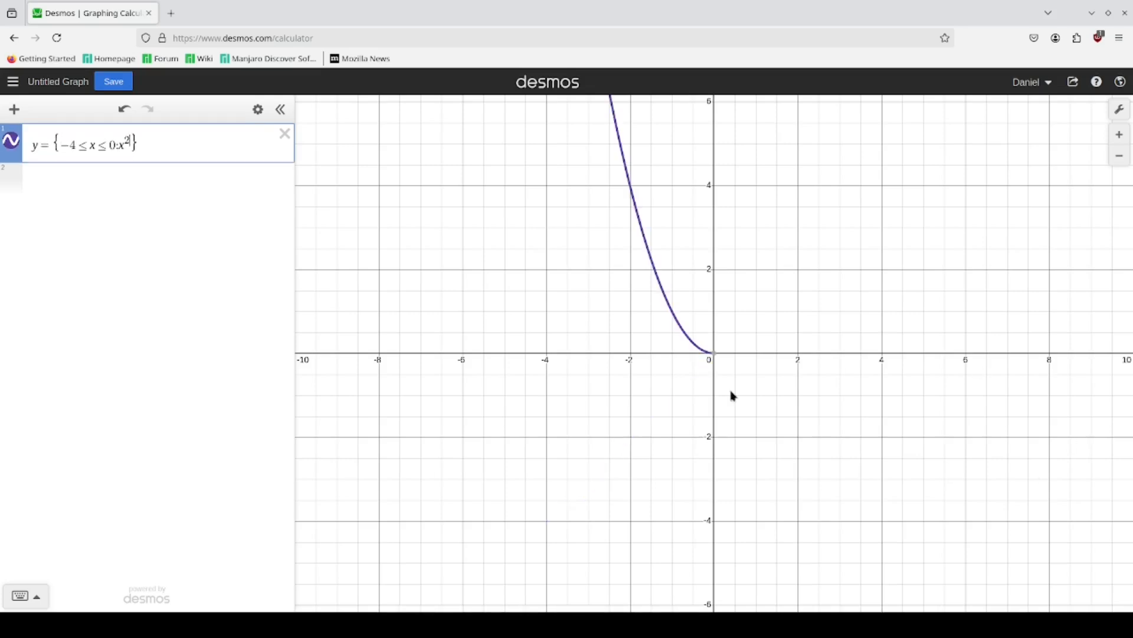
scroll(729, 392, "down", 5)
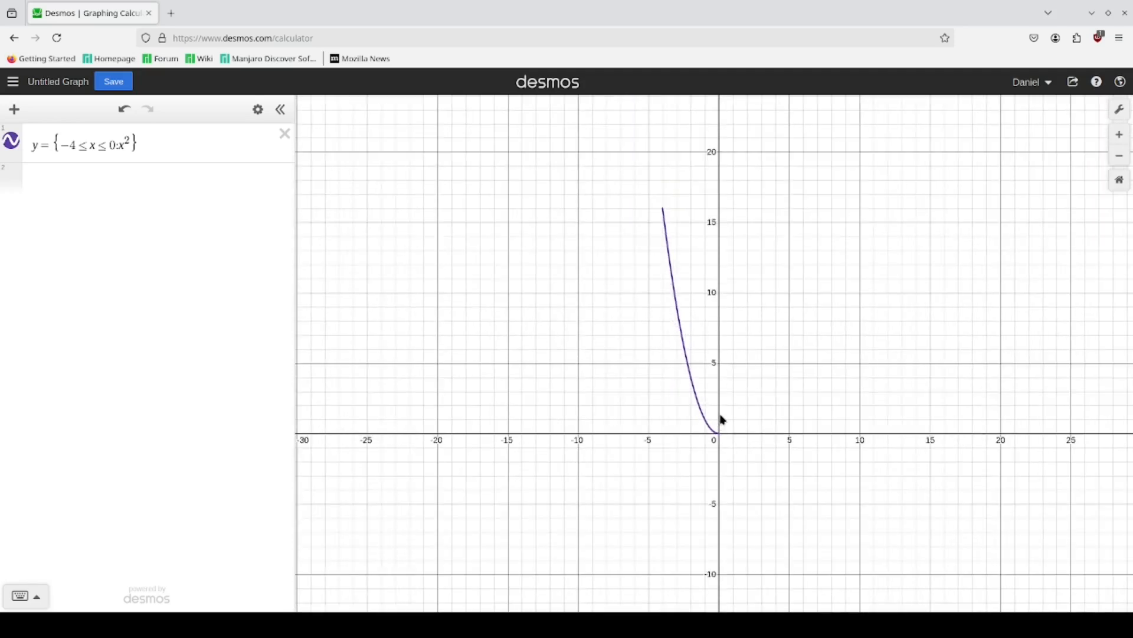
scroll(726, 414, "up", 2)
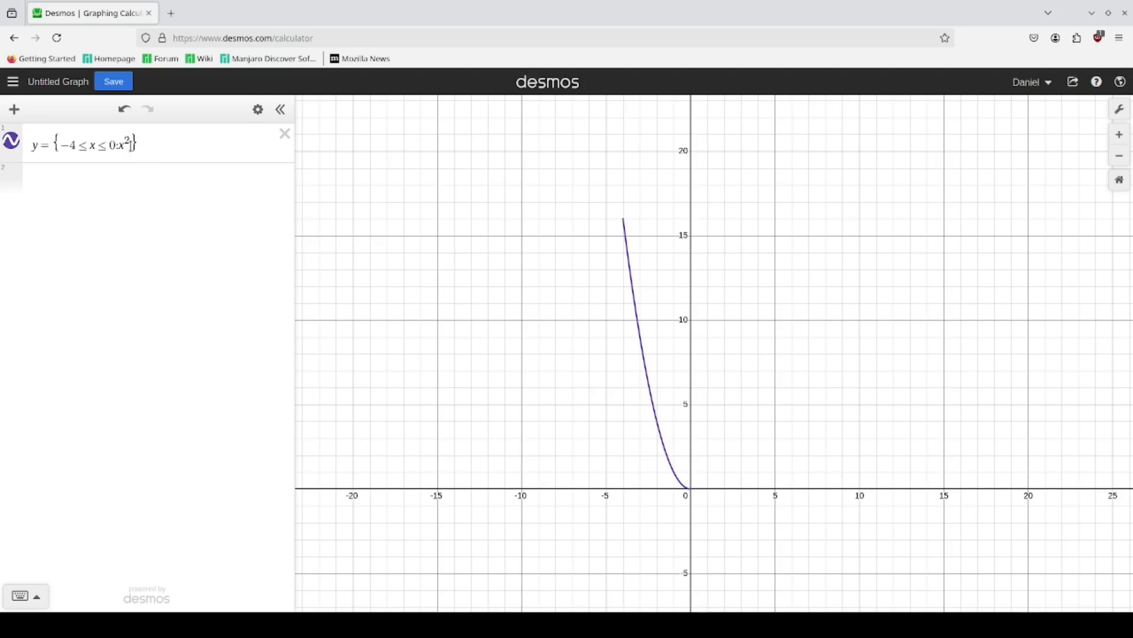
Step: Add a second piece to the piecewise equation that equals x for 5 ≤ x ≤ 6
left_click(131, 144)
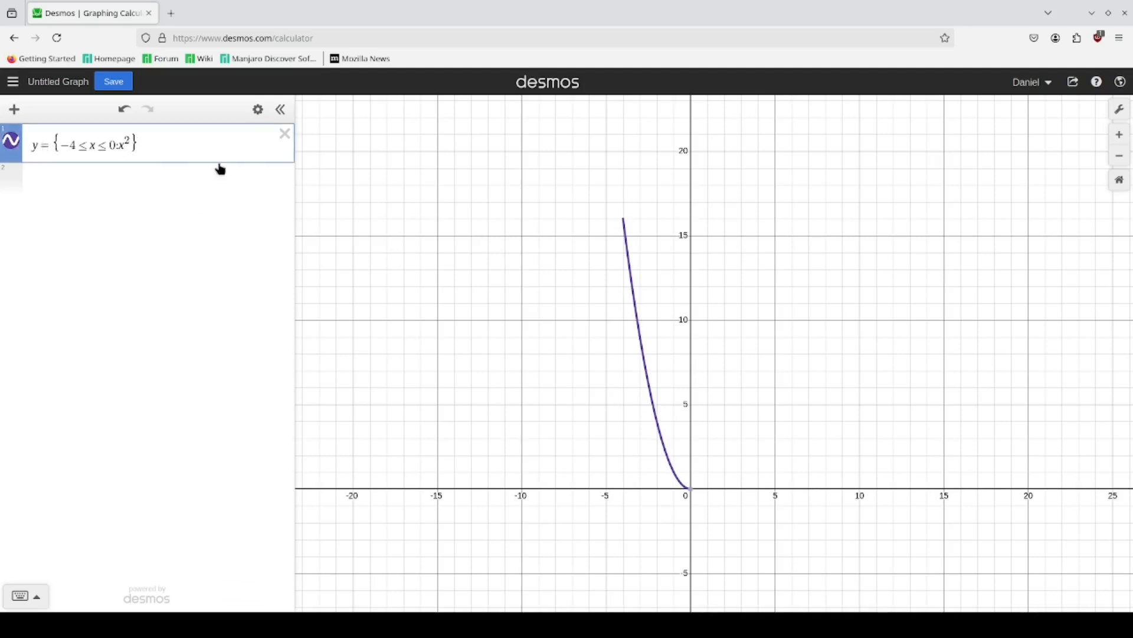
type(",")
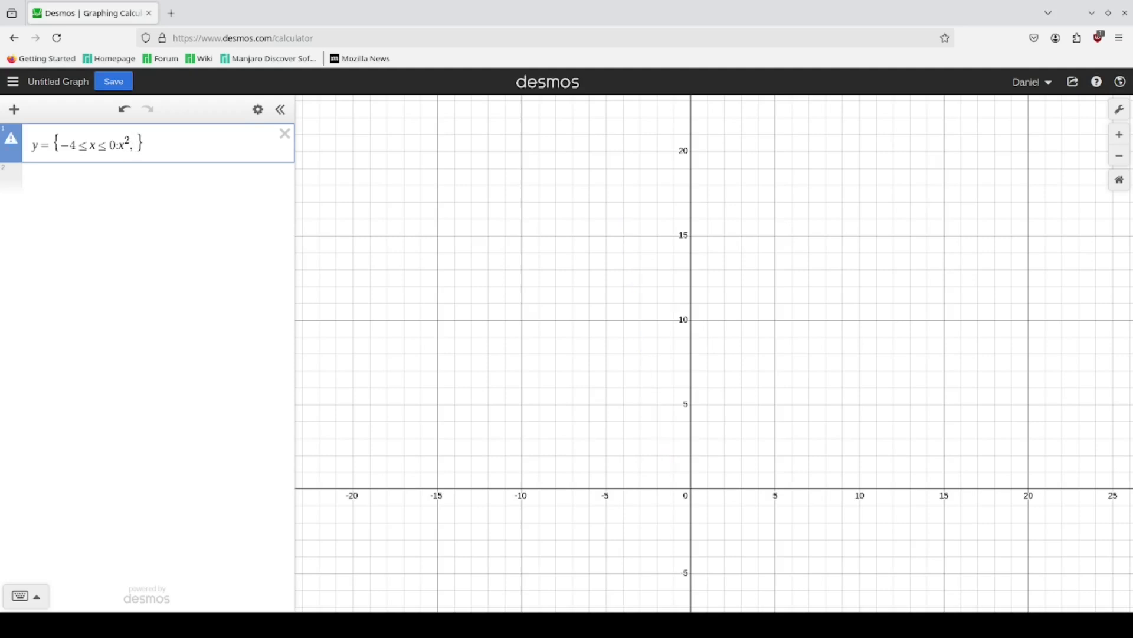
left_click_drag(756, 456, 550, 319)
scroll(512, 410, "up", 2)
left_click_drag(484, 377, 584, 452)
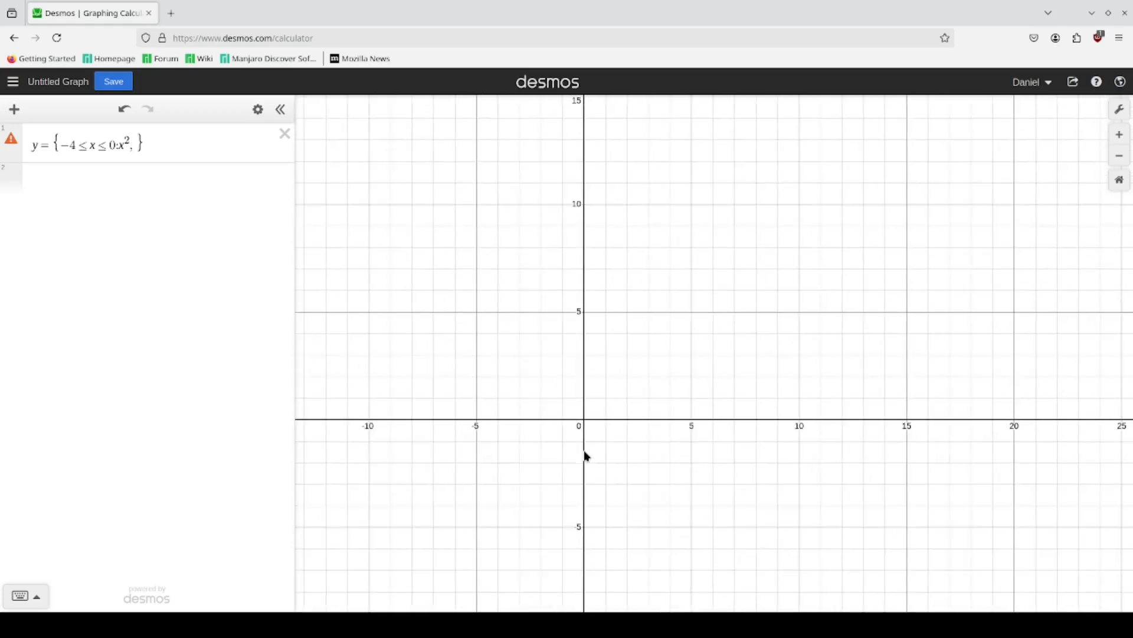
left_click(140, 146)
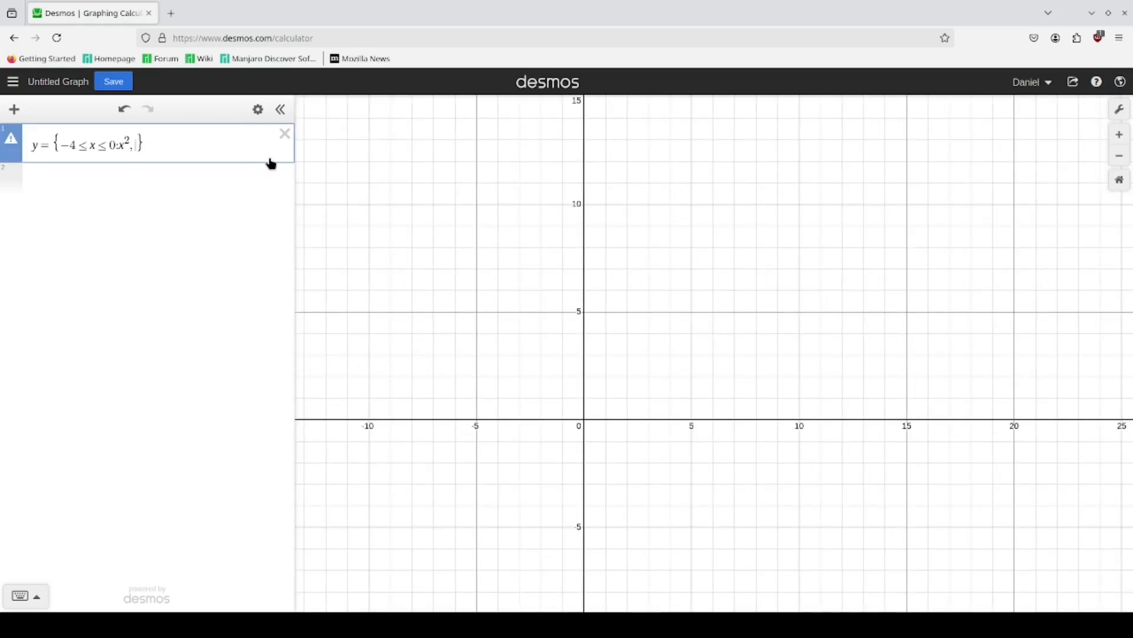
type("5")
type("<")
type("x<")
type("6")
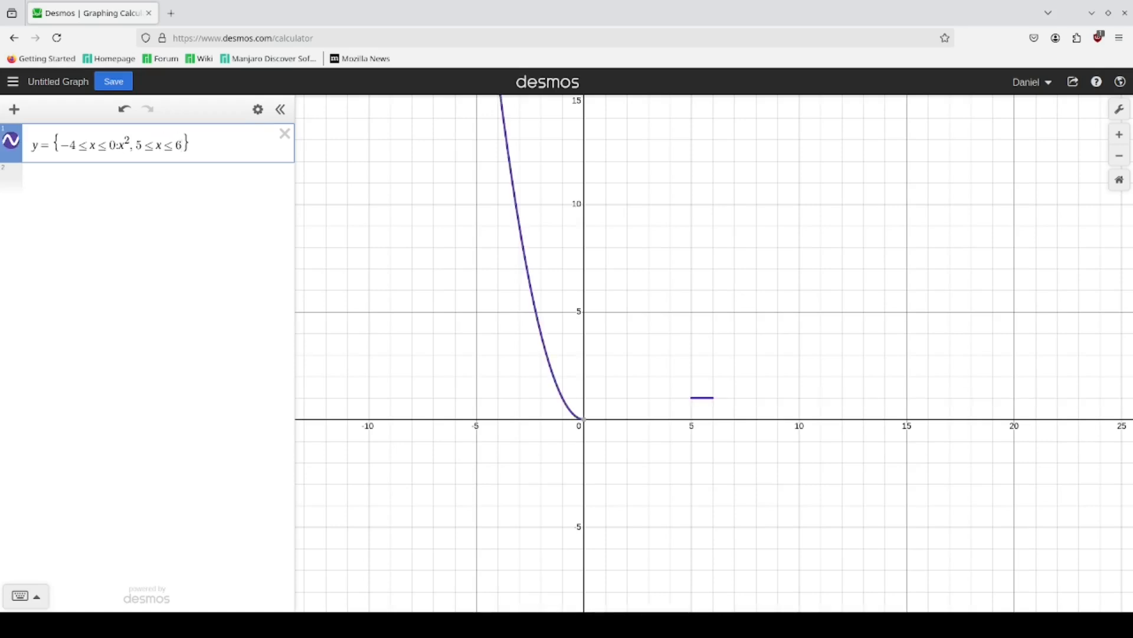
type(":x")
left_click_drag(615, 325, 621, 405)
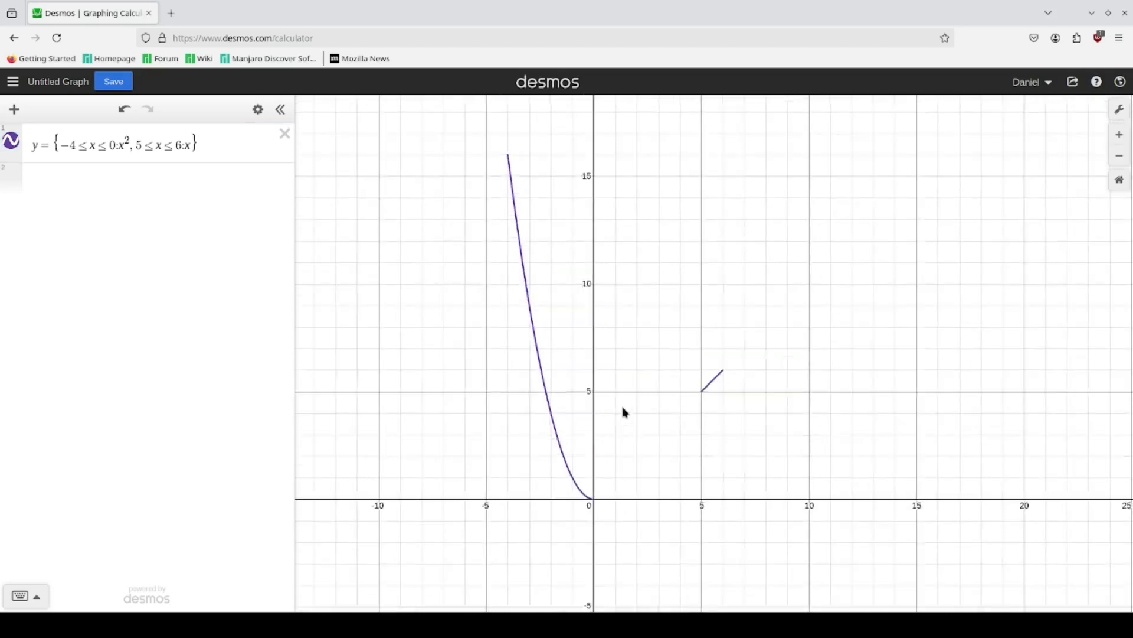
scroll(619, 399, "down", 1)
left_click_drag(790, 394, 821, 329)
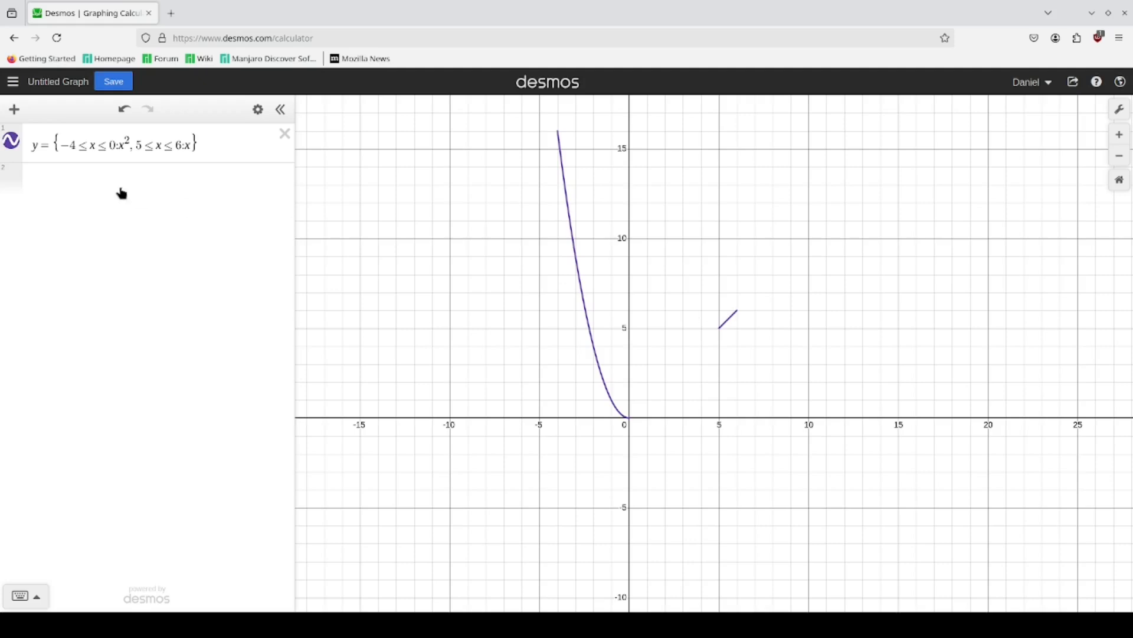
Step: Replace y with f(x) in front of the equals sign so the piecewise equation defines a function
left_click(41, 146)
key("BackSpace")
type("f(x)")
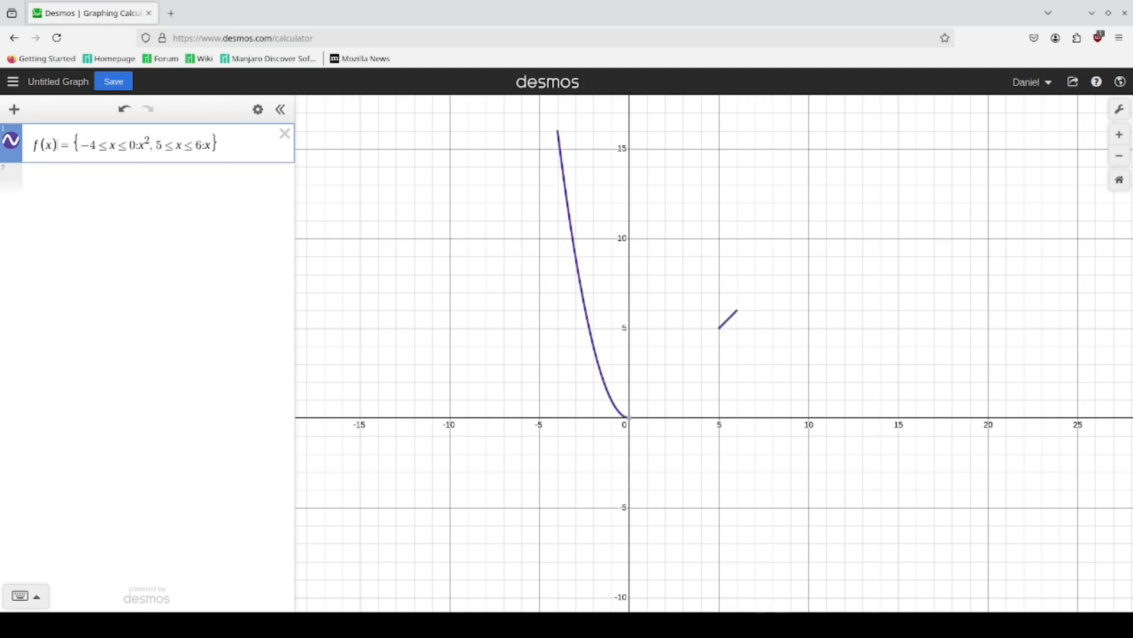
Step: Add the inequality f(x) ≤ y on a new line to shade the region above the function
left_click(238, 147)
key("Return")
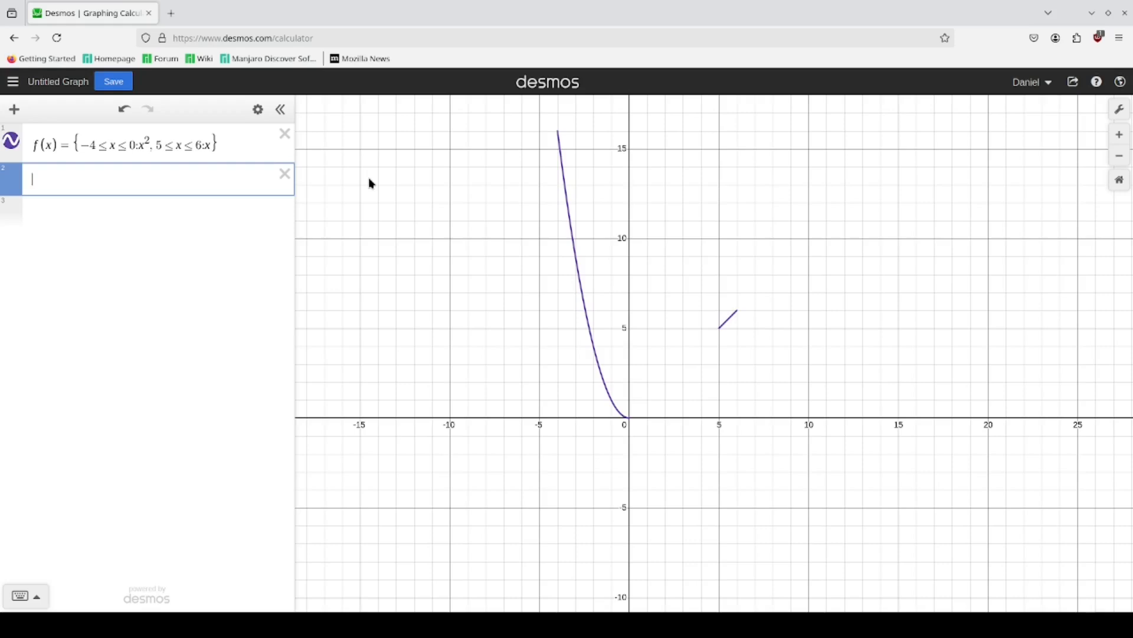
type("f(x)<=x")
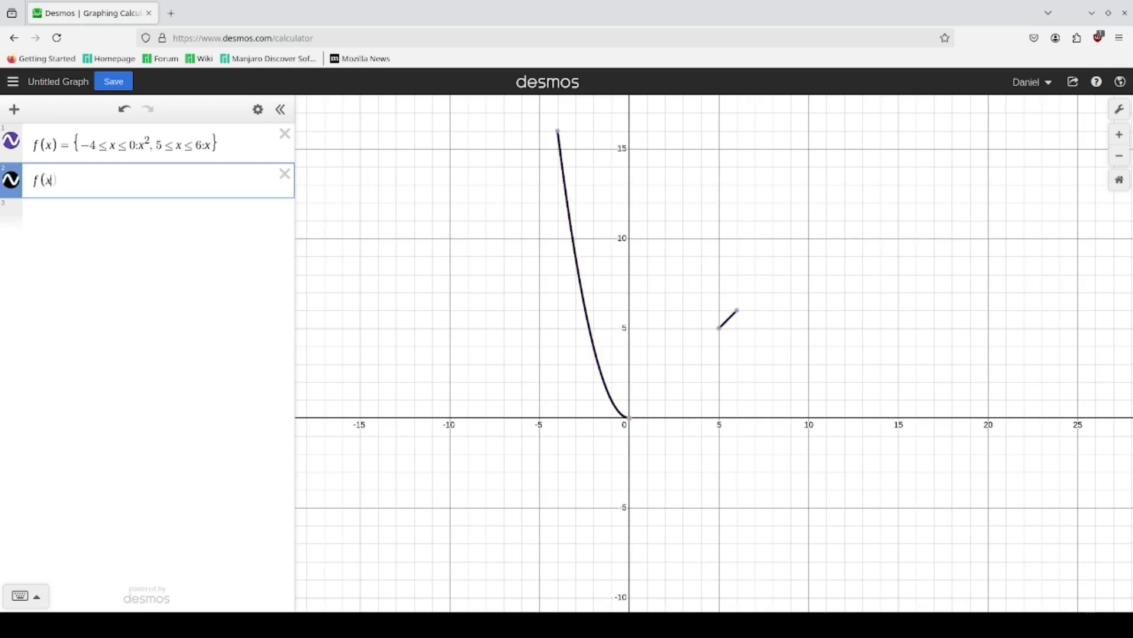
key("BackSpace")
type("y")
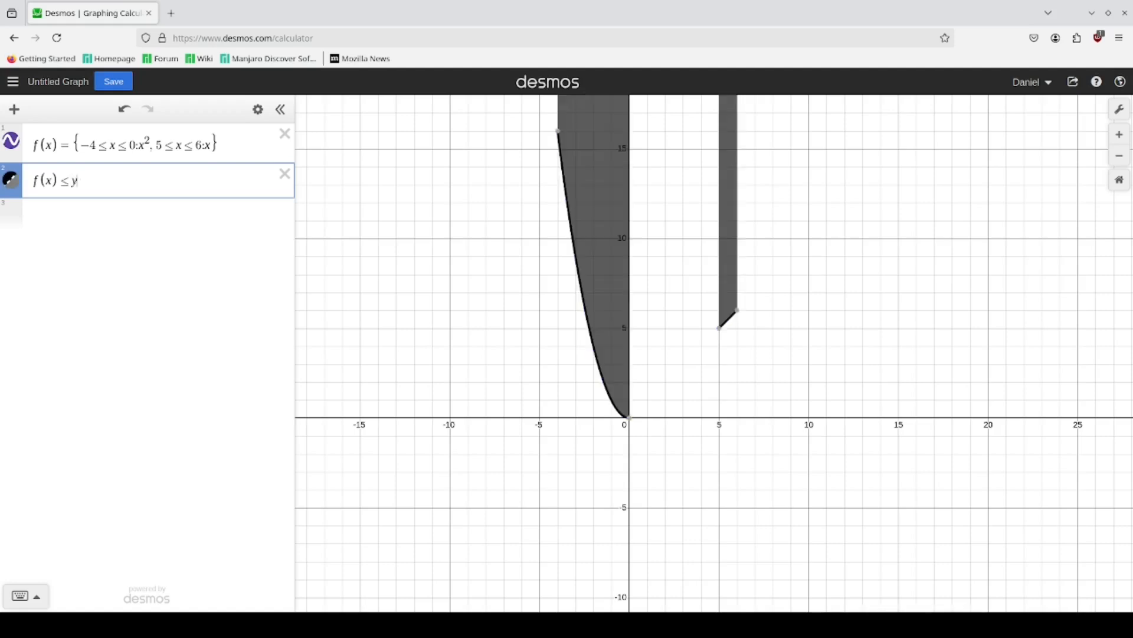
Step: Change the inequality to f(x) ≥ y ≥ 0 to shade between the function and the x-axis
key("BackSpace")
key("BackSpace")
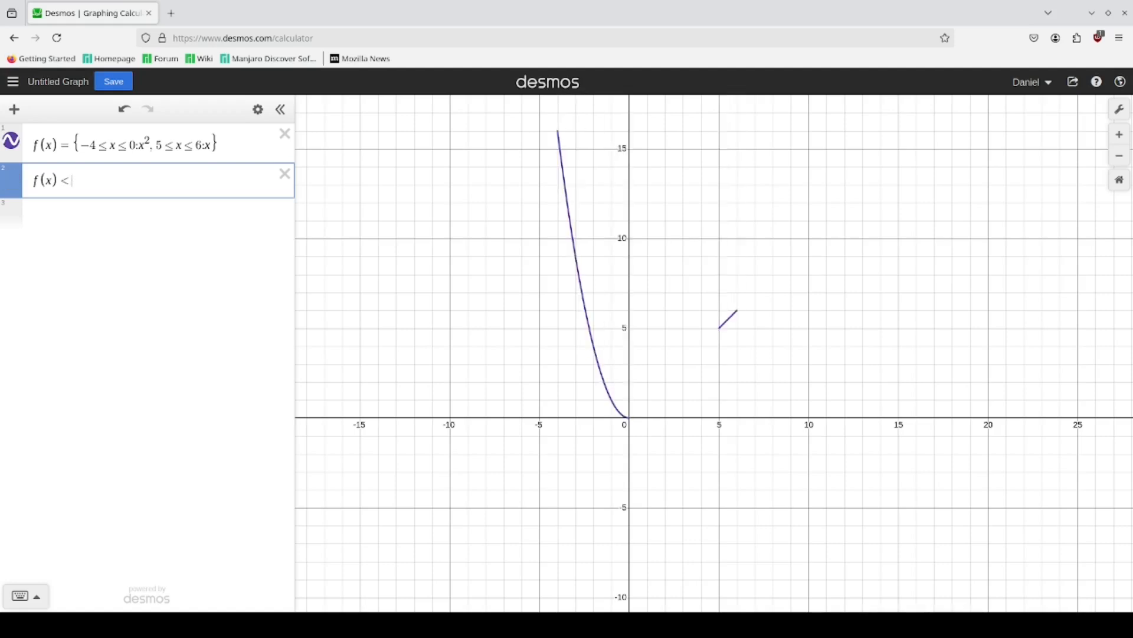
type(">=y")
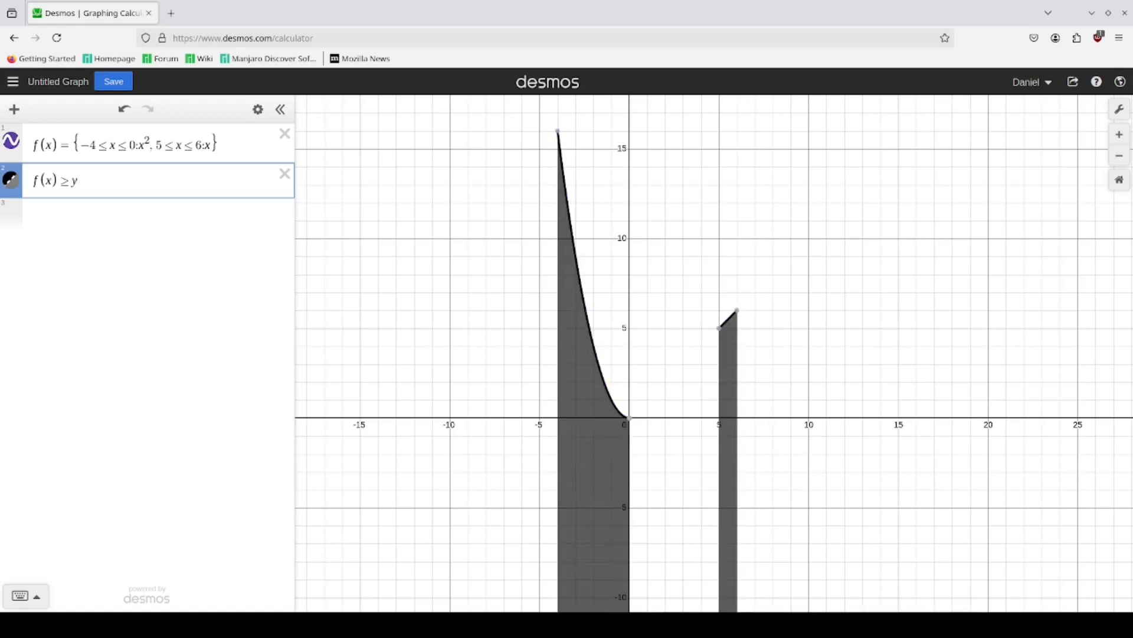
type(">=")
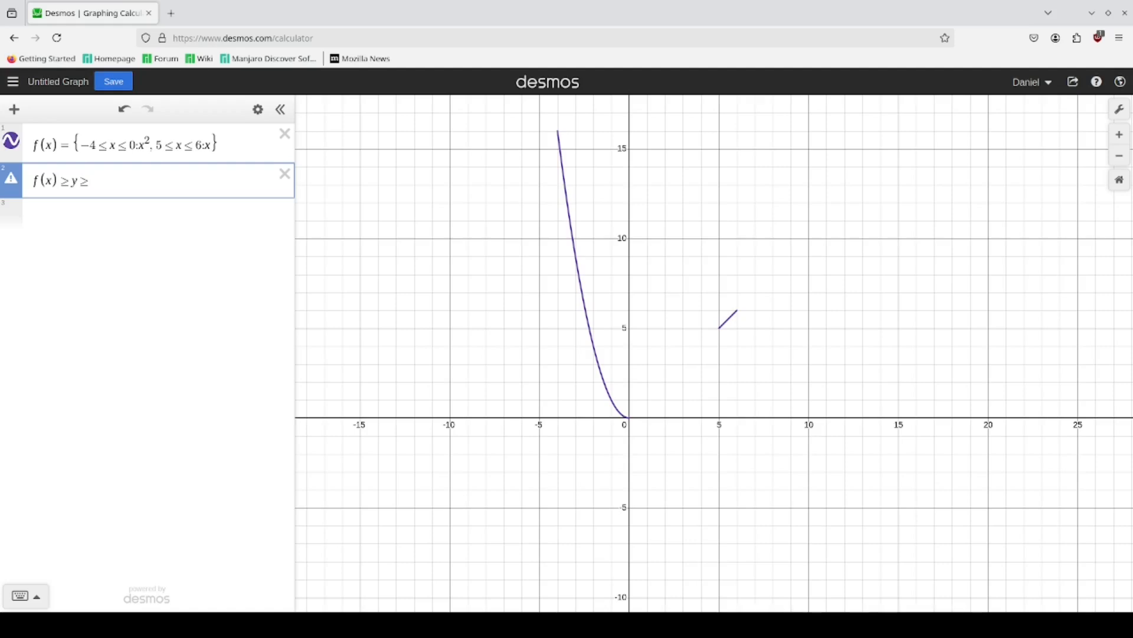
type("0")
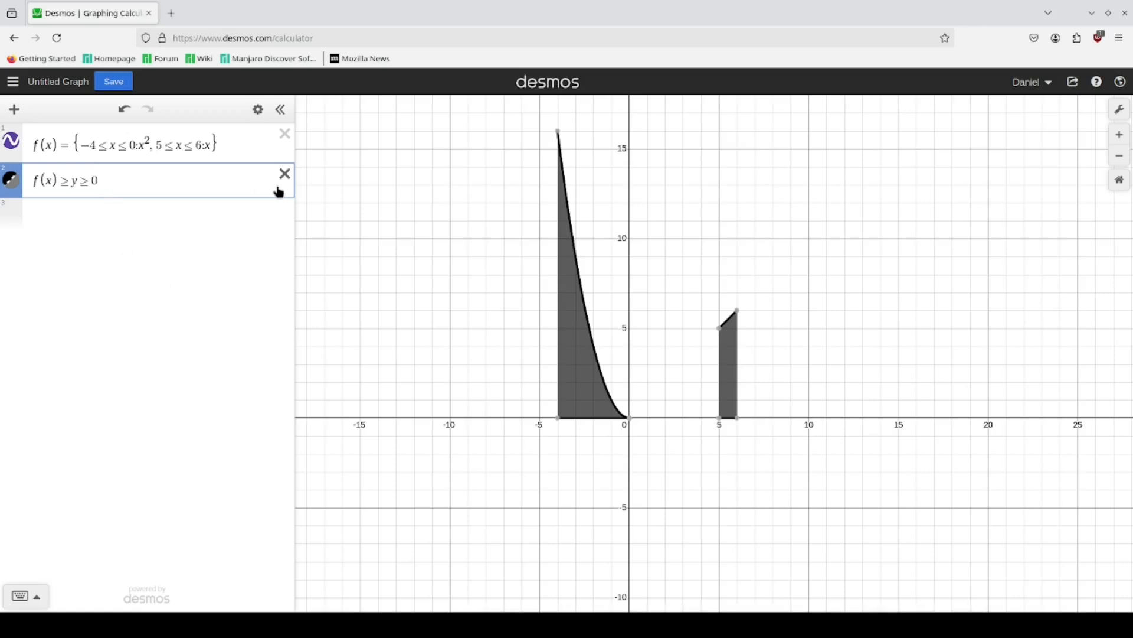
Step: Add the inequality f(x − 10) ≥ y ≥ −x² − 3 on a new line to shade below the shifted function
key("Return")
type("f(x-10")
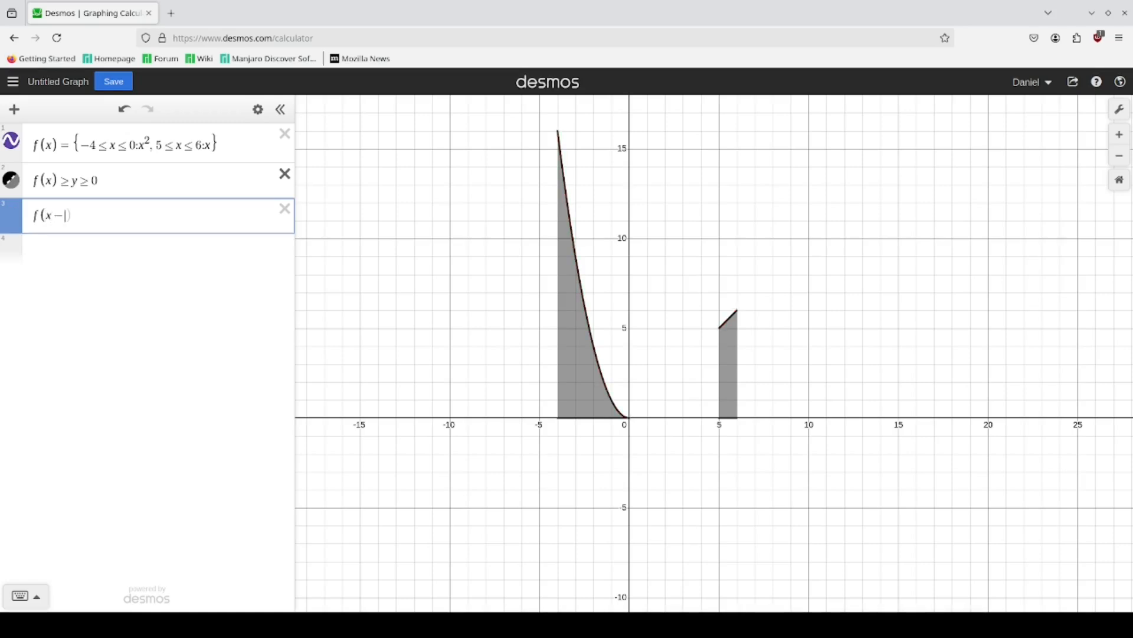
type(")")
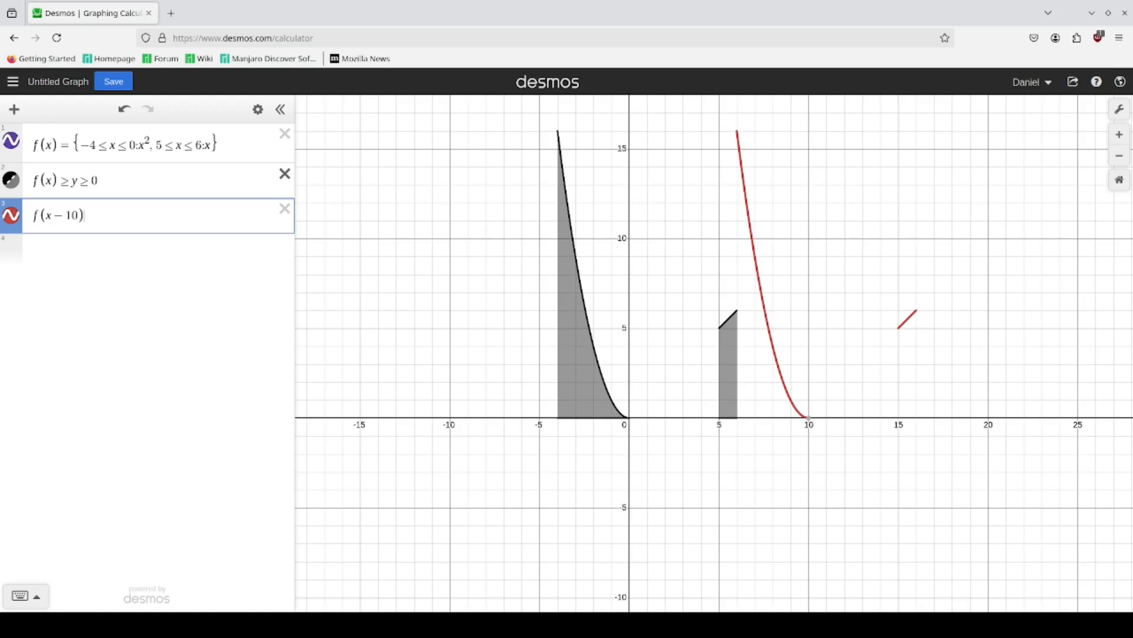
type(">")
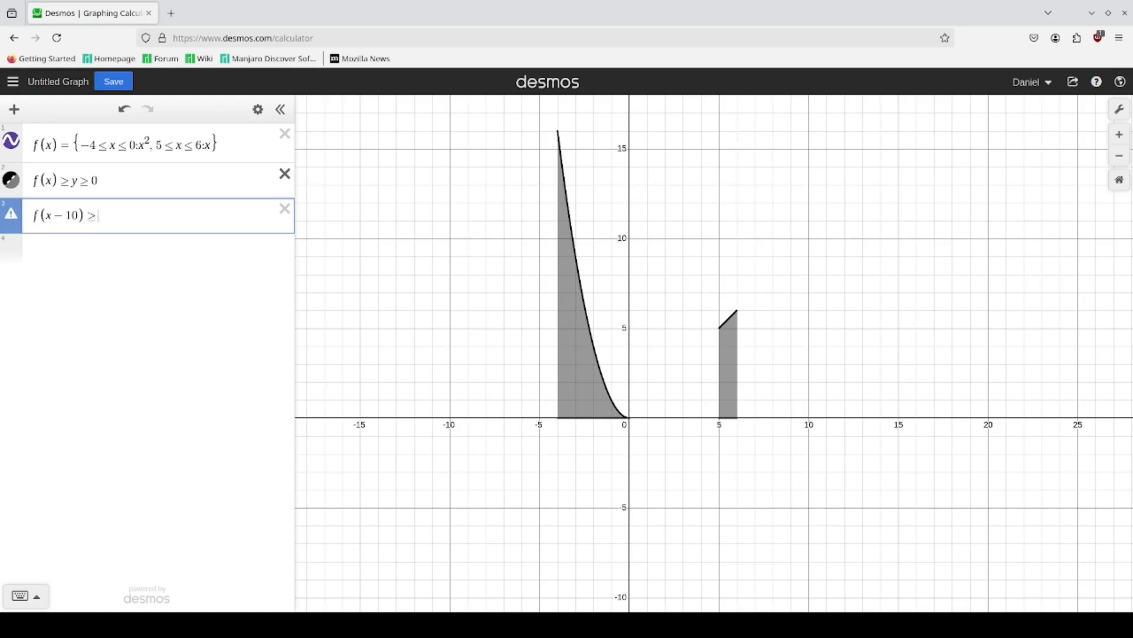
type("y>")
type("-x")
type("^2")
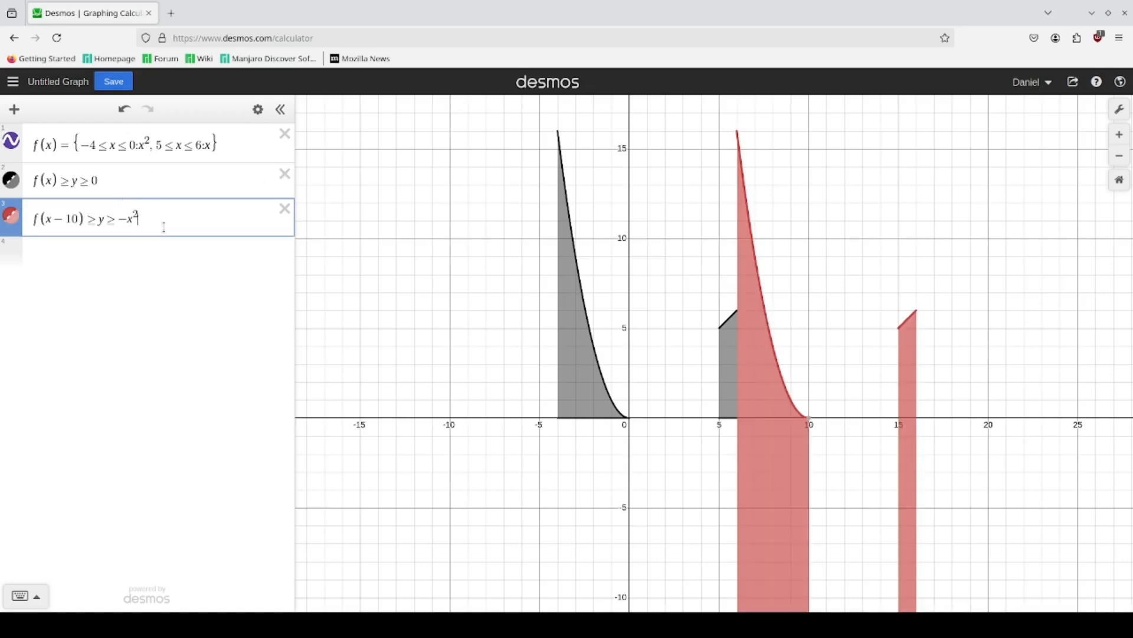
key("Right")
type("-3")
scroll(927, 521, "down", 2)
left_click_drag(927, 521, 693, 366)
scroll(692, 366, "up", 2)
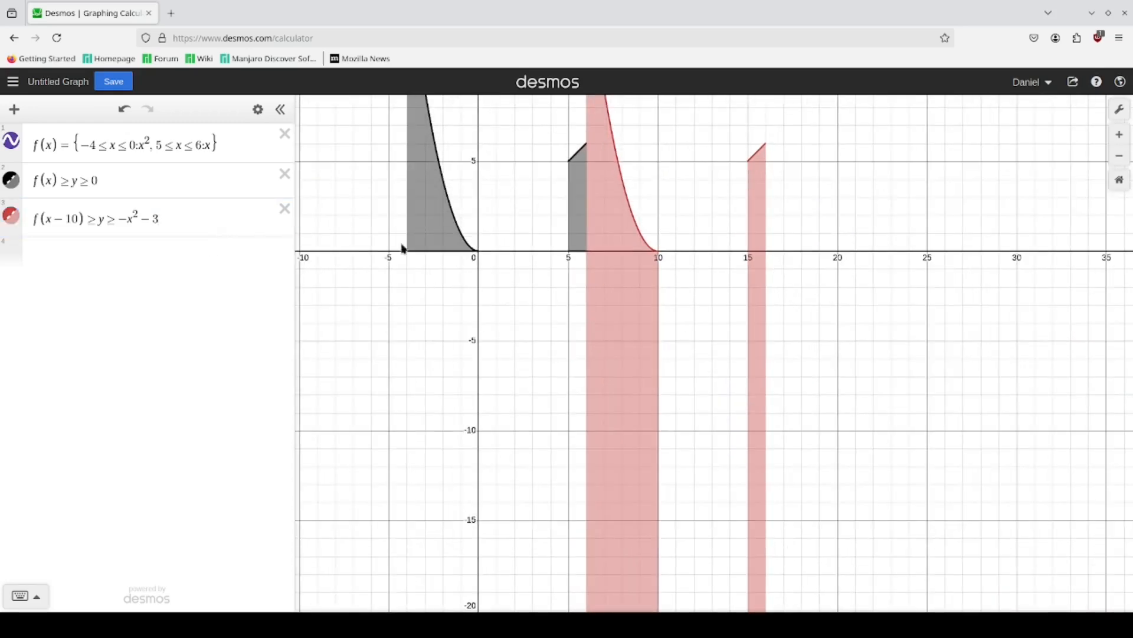
left_click_drag(567, 259, 584, 408)
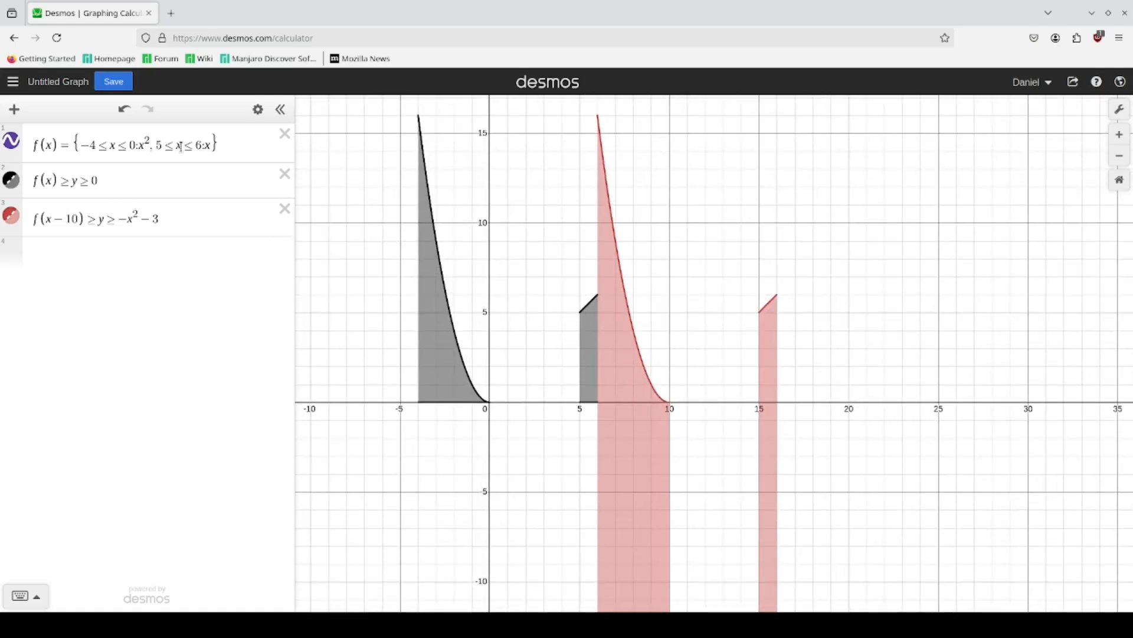
Step: Set the lower bound of the f(x − 10) inequality to 0
left_click_drag(230, 147, 146, 145)
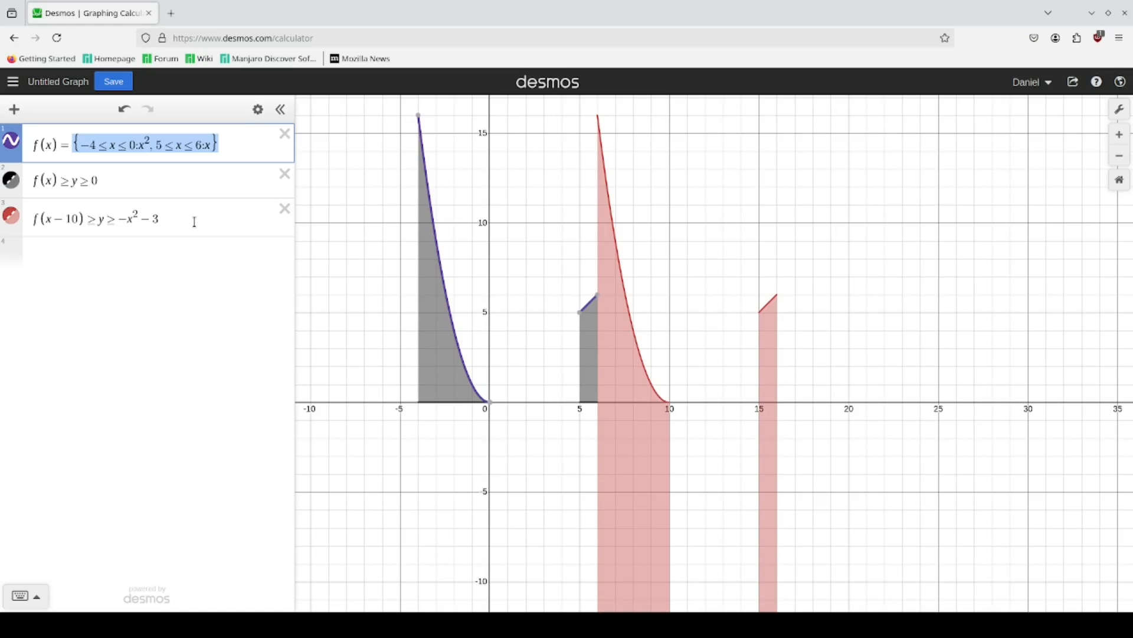
left_click_drag(195, 222, 118, 224)
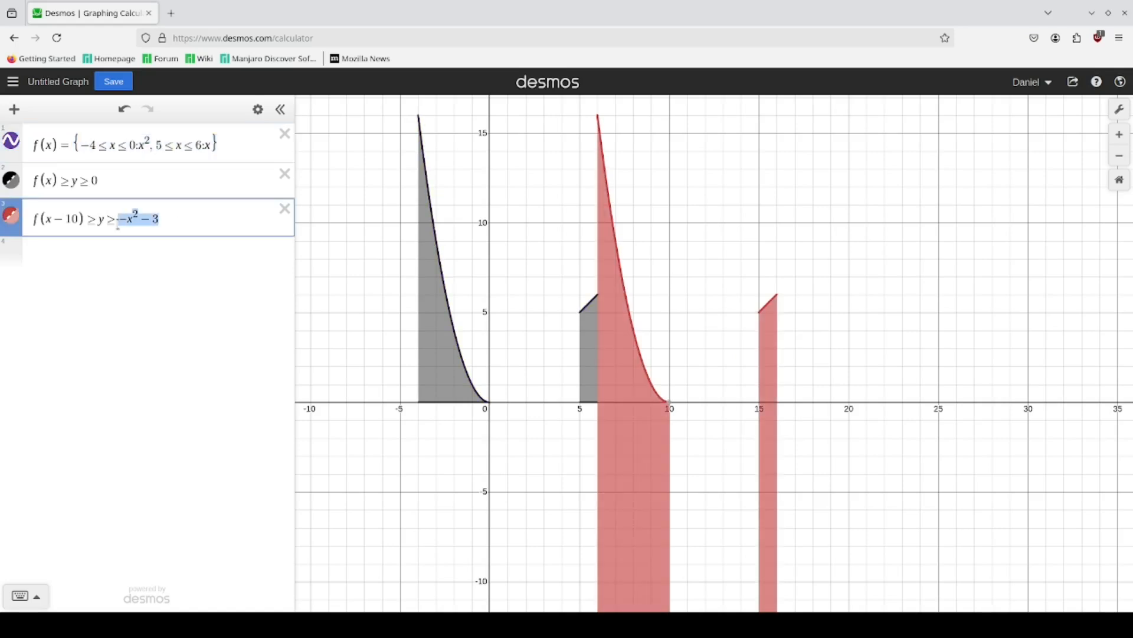
type("0")
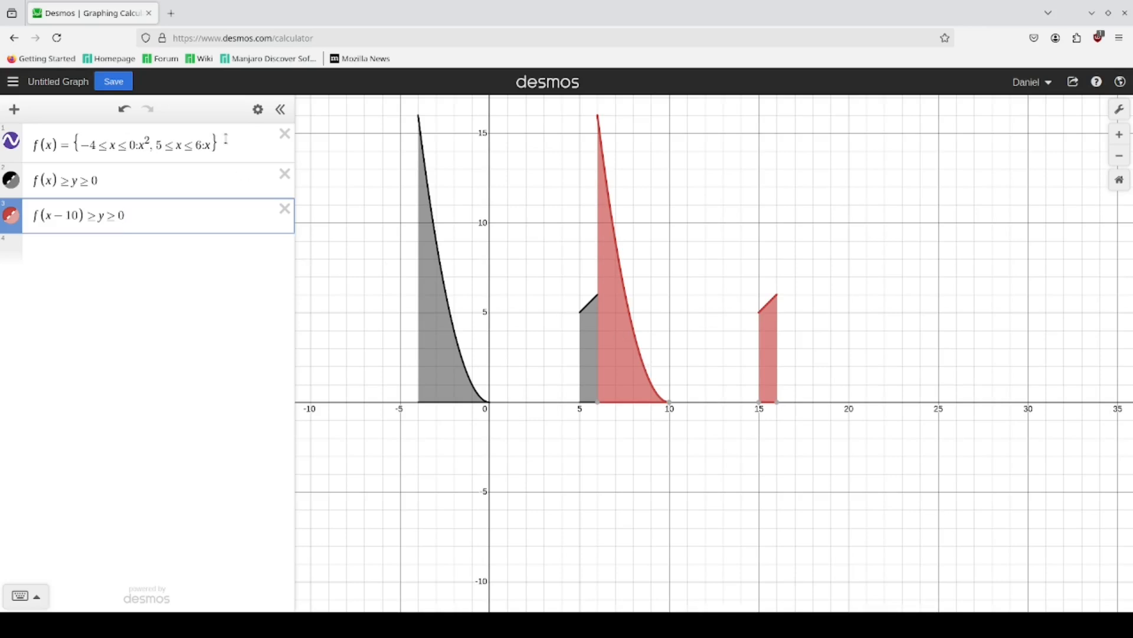
left_click_drag(242, 149, 87, 146)
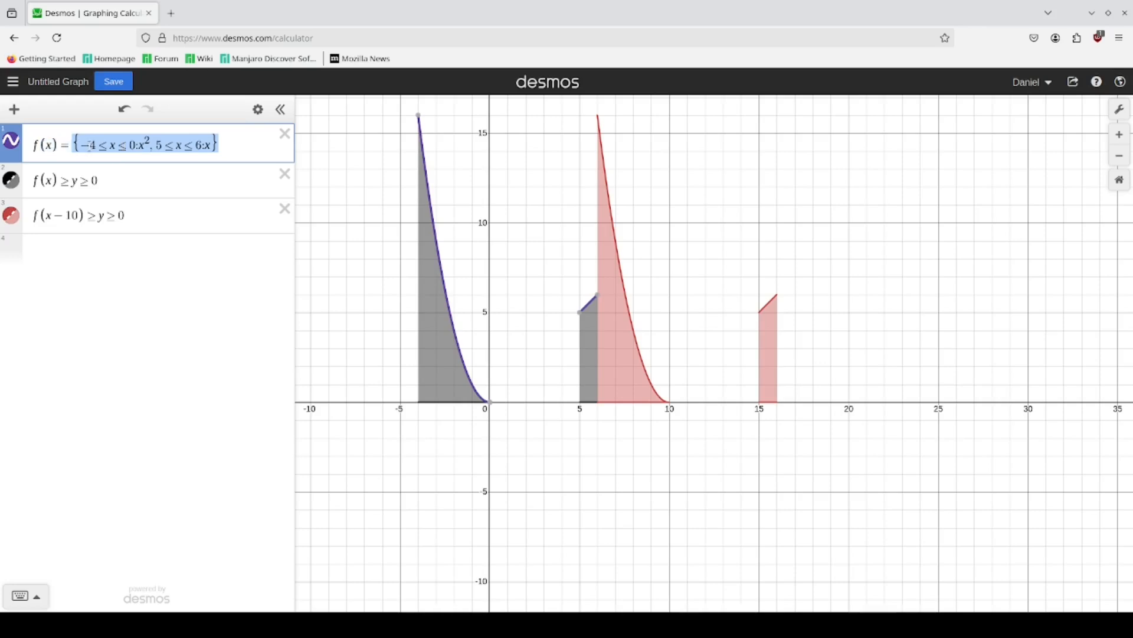
left_click(224, 147)
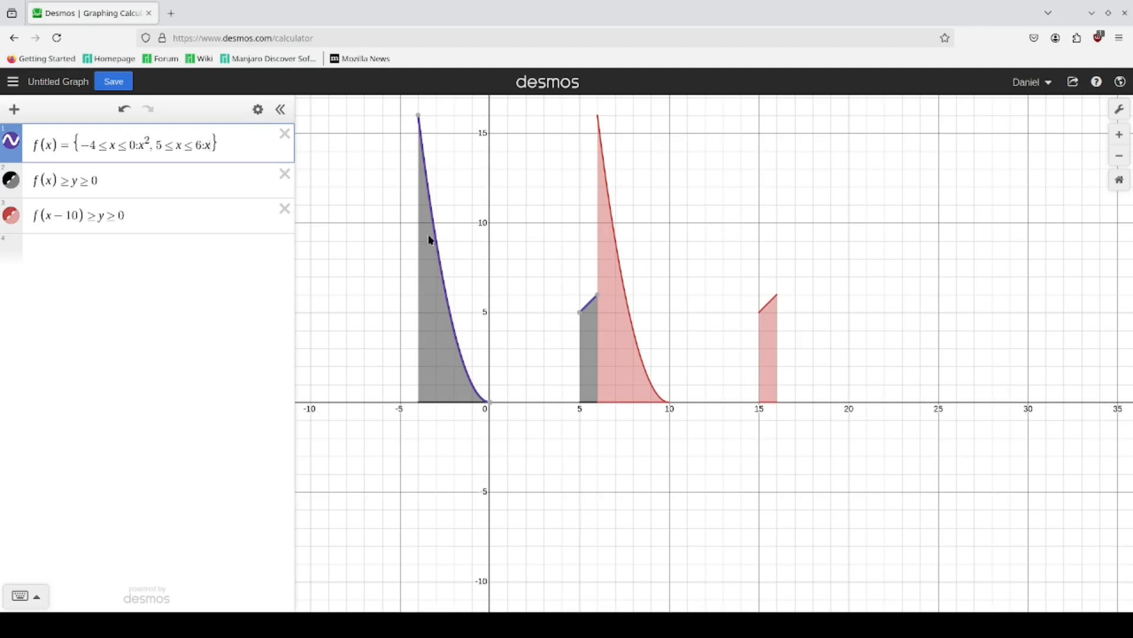
left_click_drag(552, 329, 649, 420)
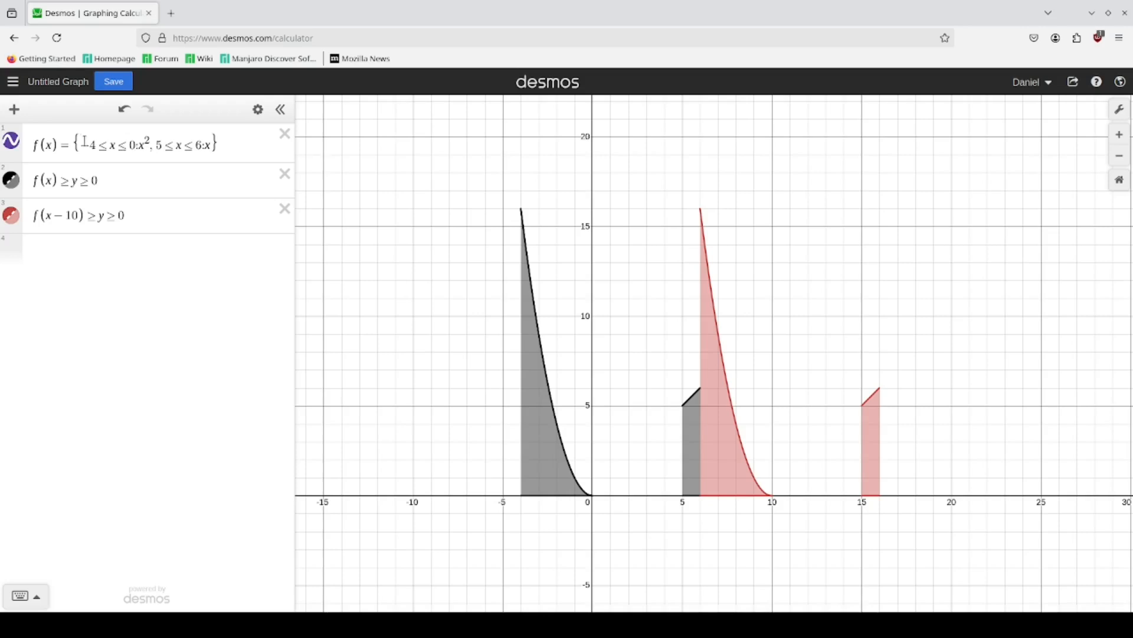
left_click(213, 144)
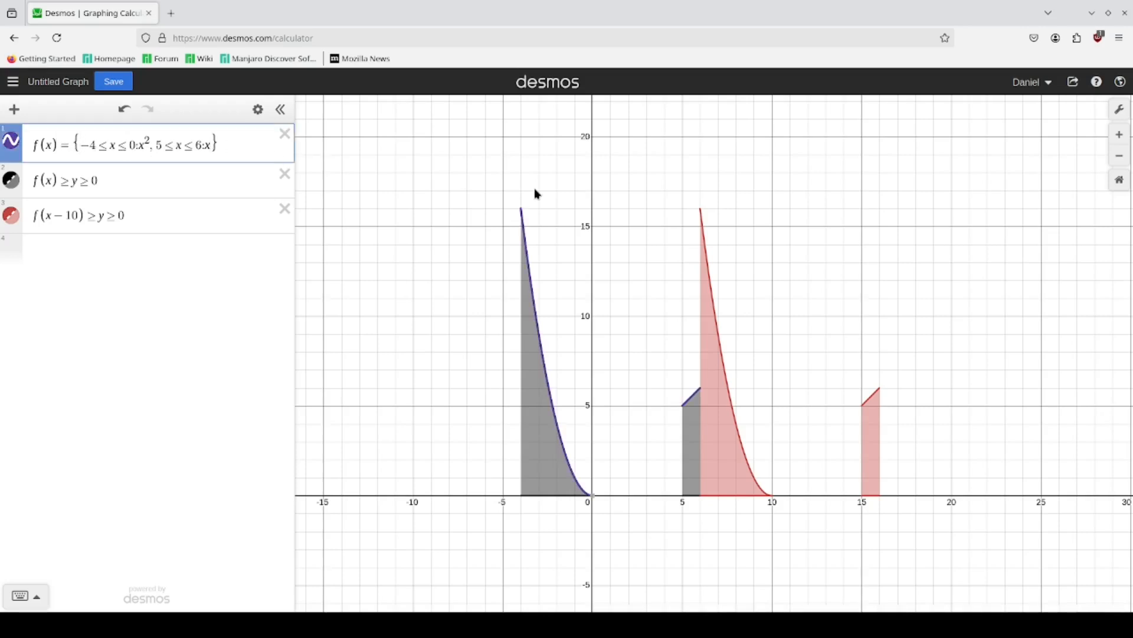
Step: Add log x as the default case of the piecewise function f(x) and hide the f(x − 10) inequality
type(", ")
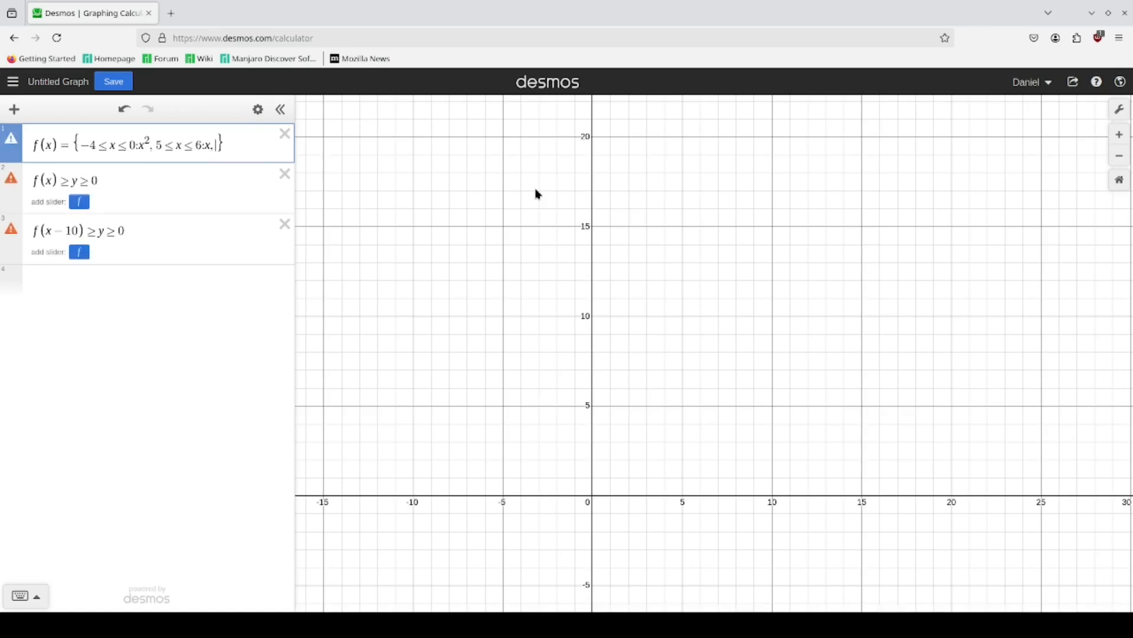
type("log x")
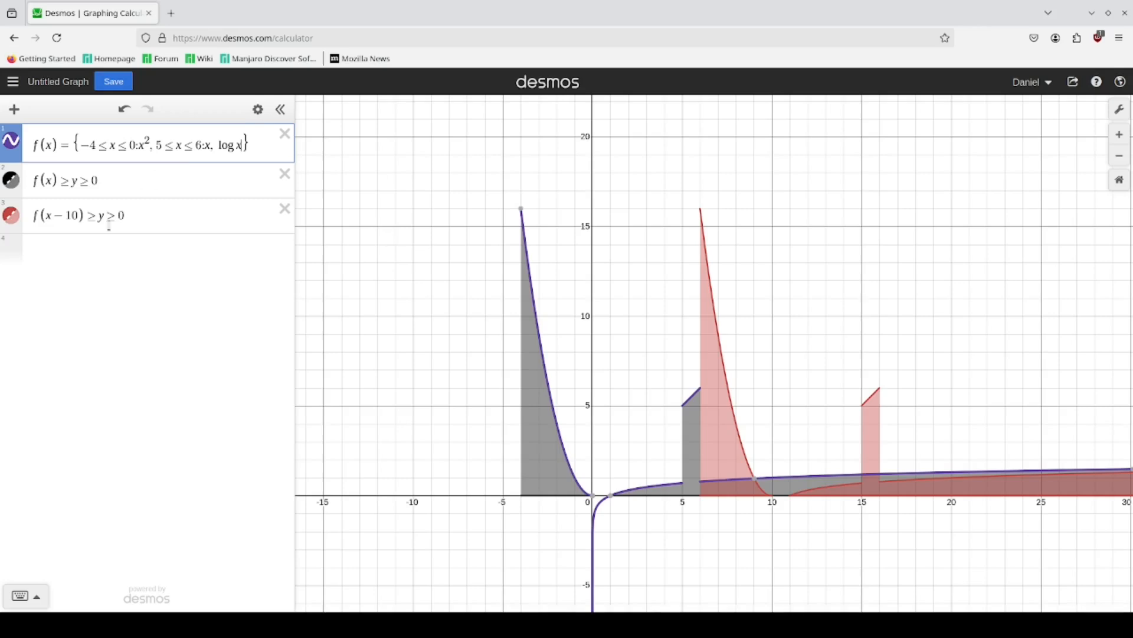
left_click(10, 214)
left_click_drag(788, 384, 729, 270)
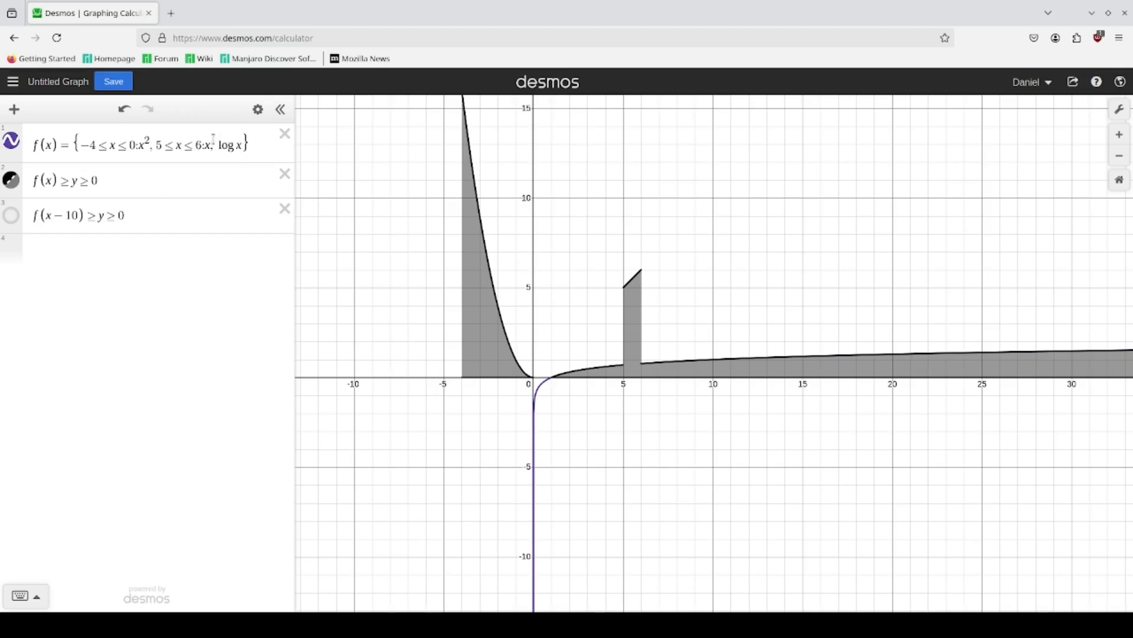
Step: Replace the log x default case of f(x) with sin x and inspect the resulting graph
left_click_drag(218, 144, 244, 146)
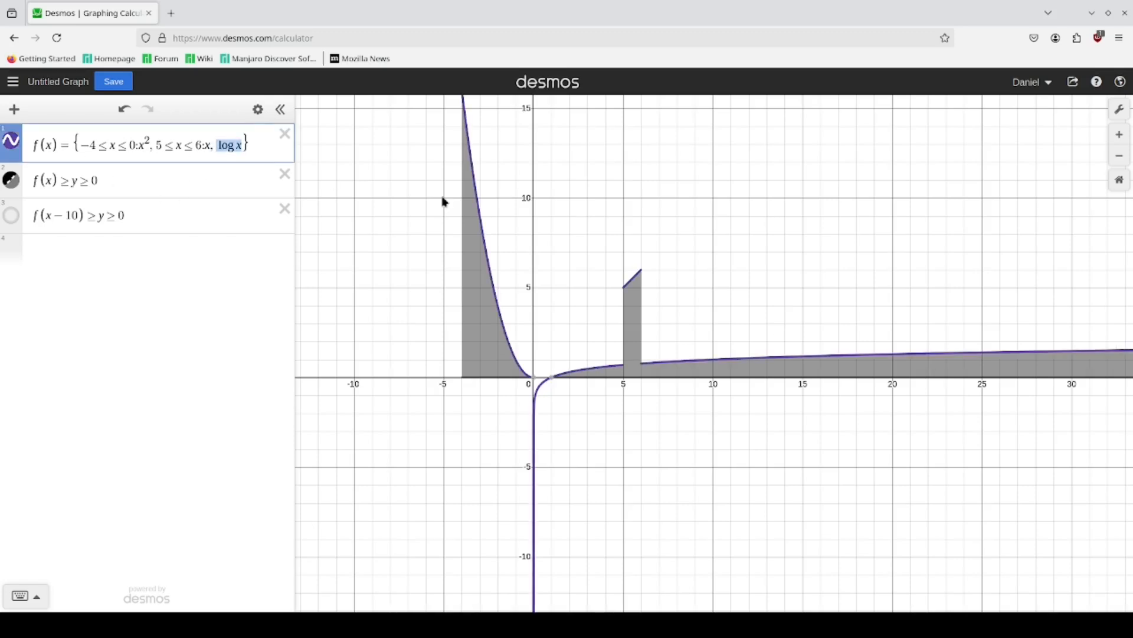
type("sin x")
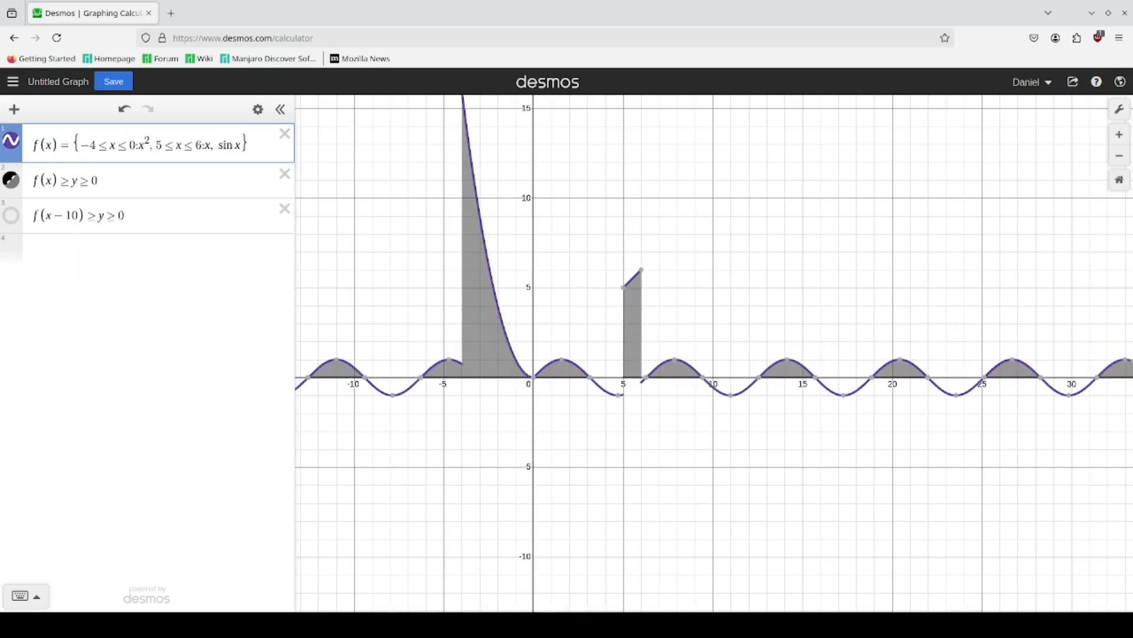
left_click_drag(530, 423, 682, 454)
scroll(660, 442, "down", 1)
left_click_drag(877, 348, 867, 366)
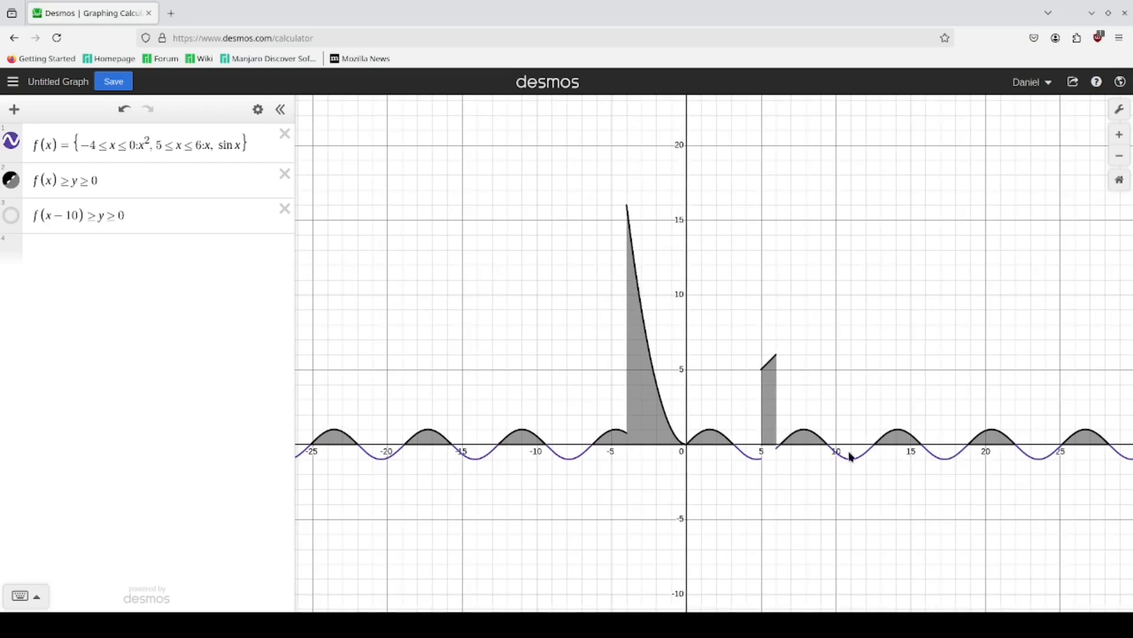
left_click_drag(924, 491, 794, 498)
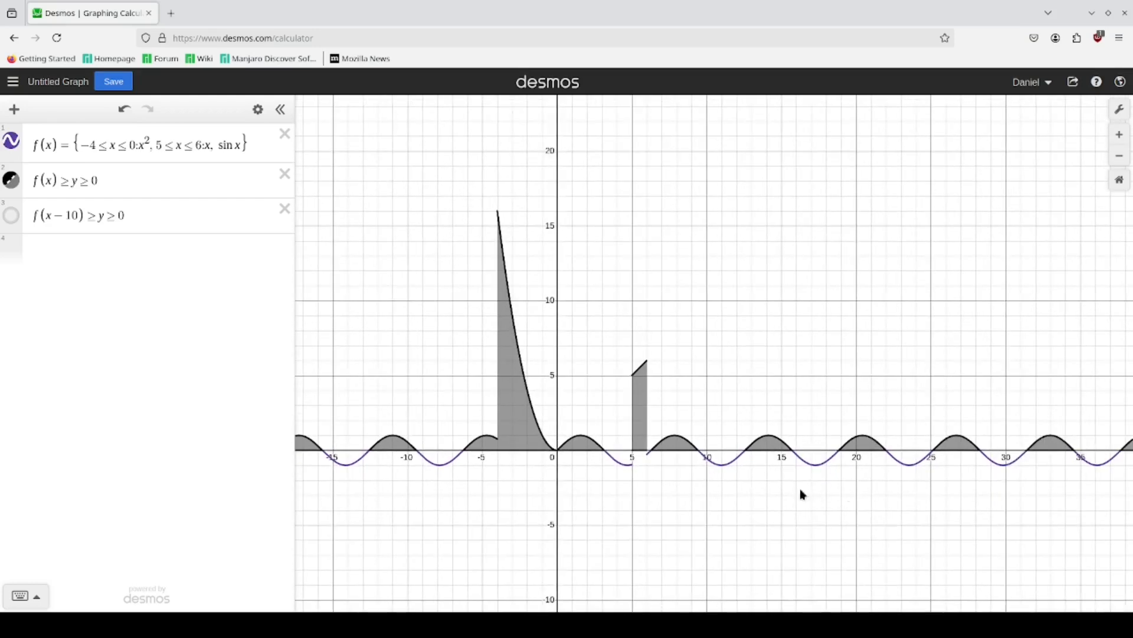
scroll(667, 517, "up", 1)
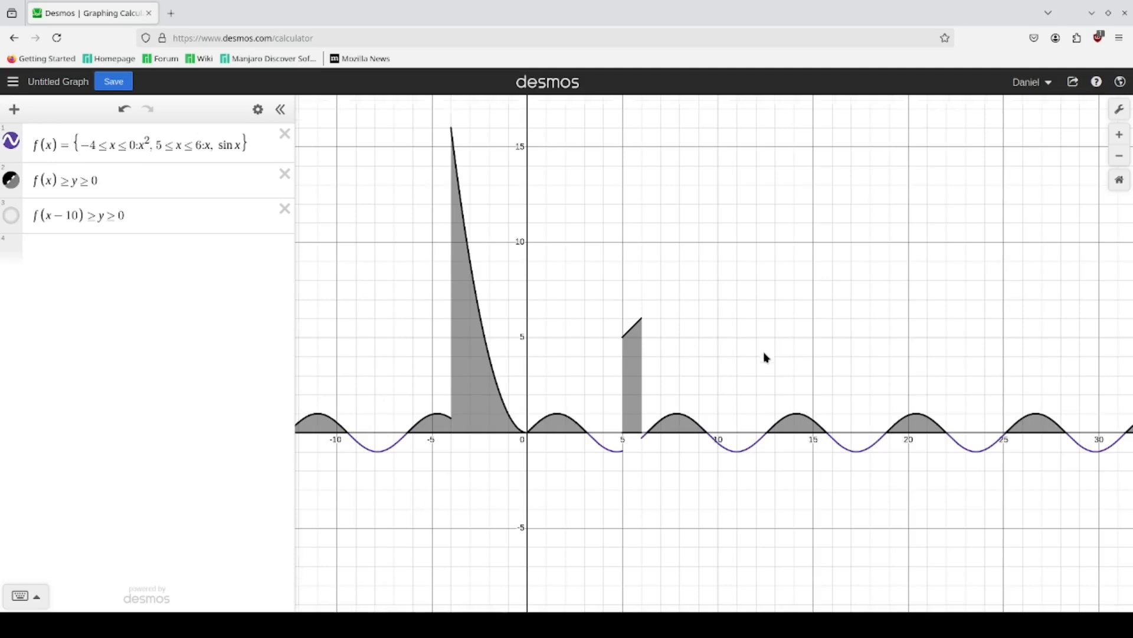
left_click_drag(589, 323, 603, 370)
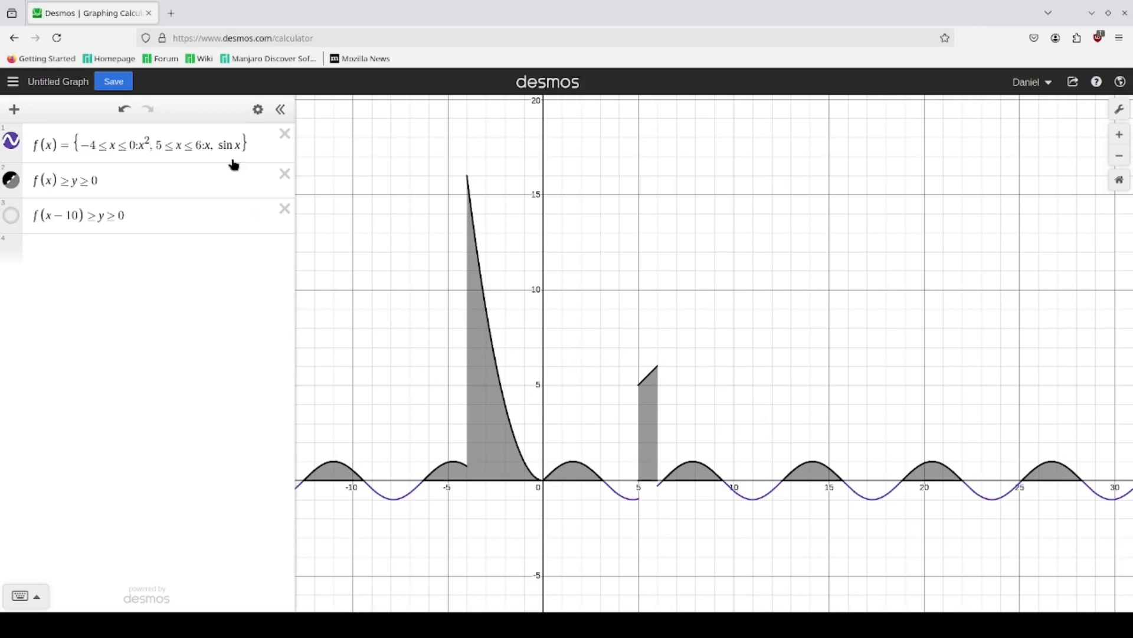
Step: Save the graph with the title Piecewise Demo
left_click(114, 82)
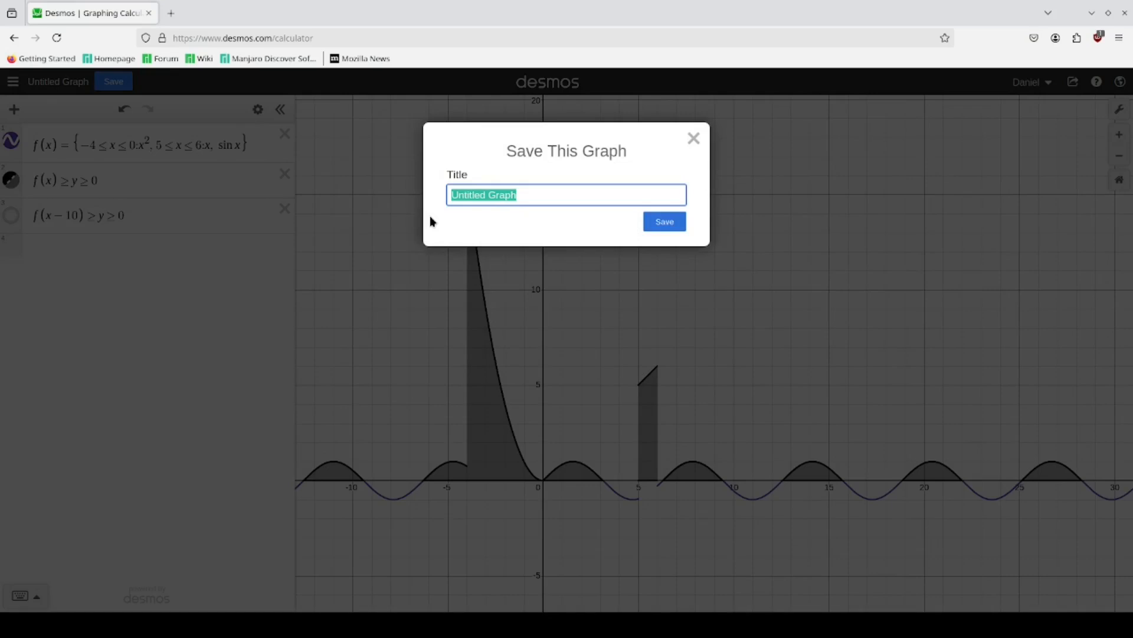
type("Piecewise Demo")
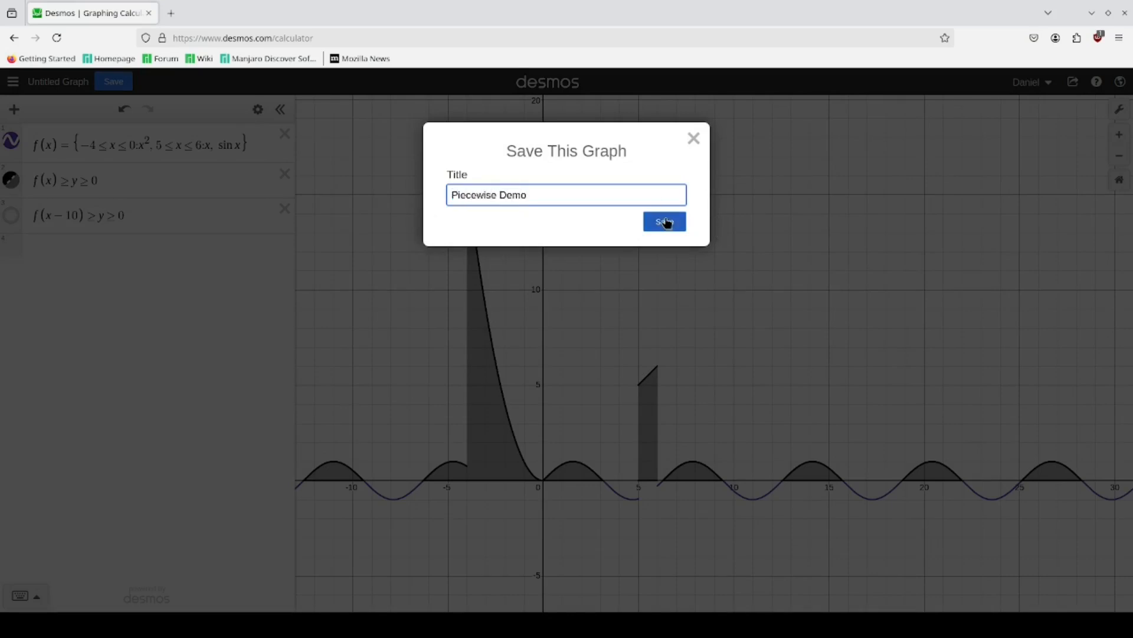
left_click(666, 222)
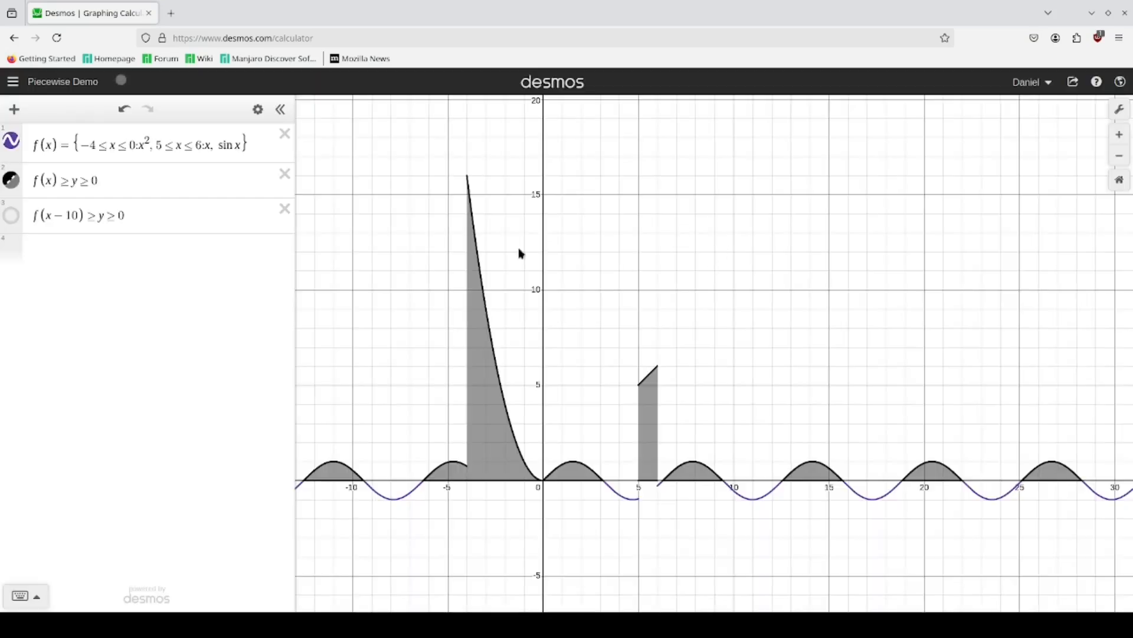
Step: Change the colour of the f(x) ≥ y ≥ 0 inequality to green and save the graph again
left_click(255, 110)
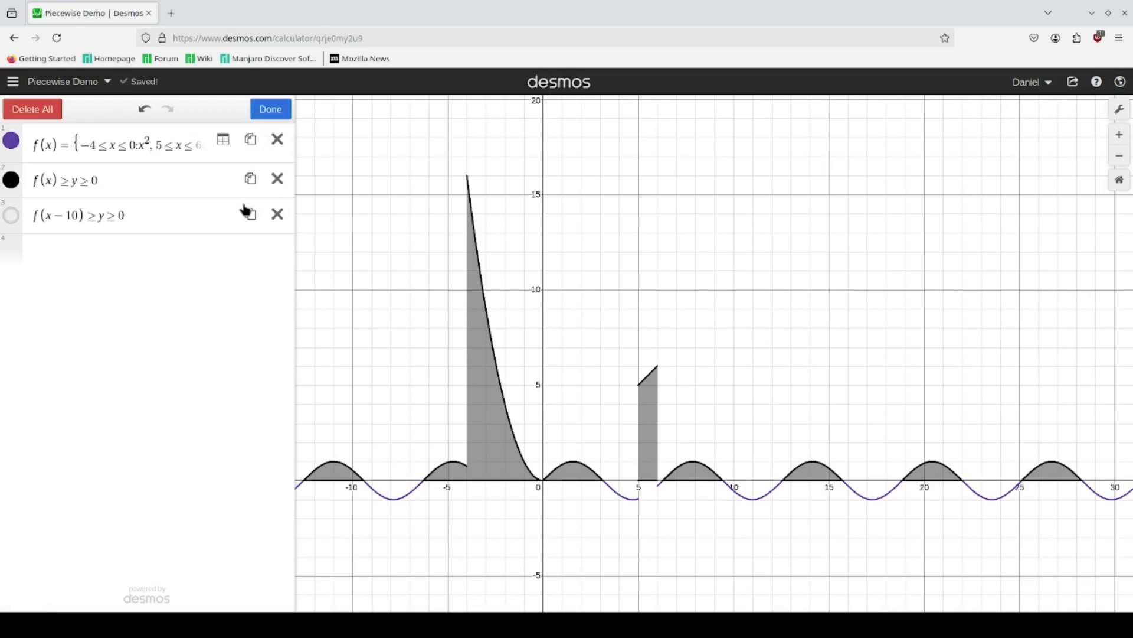
left_click(12, 179)
left_click(80, 248)
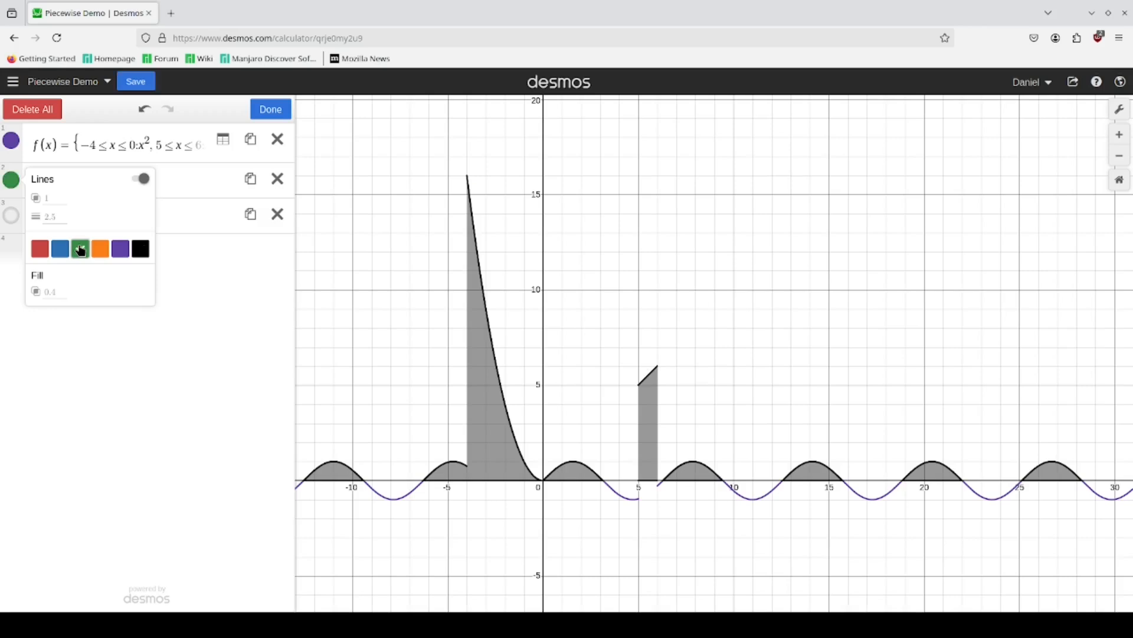
left_click(272, 110)
left_click(135, 81)
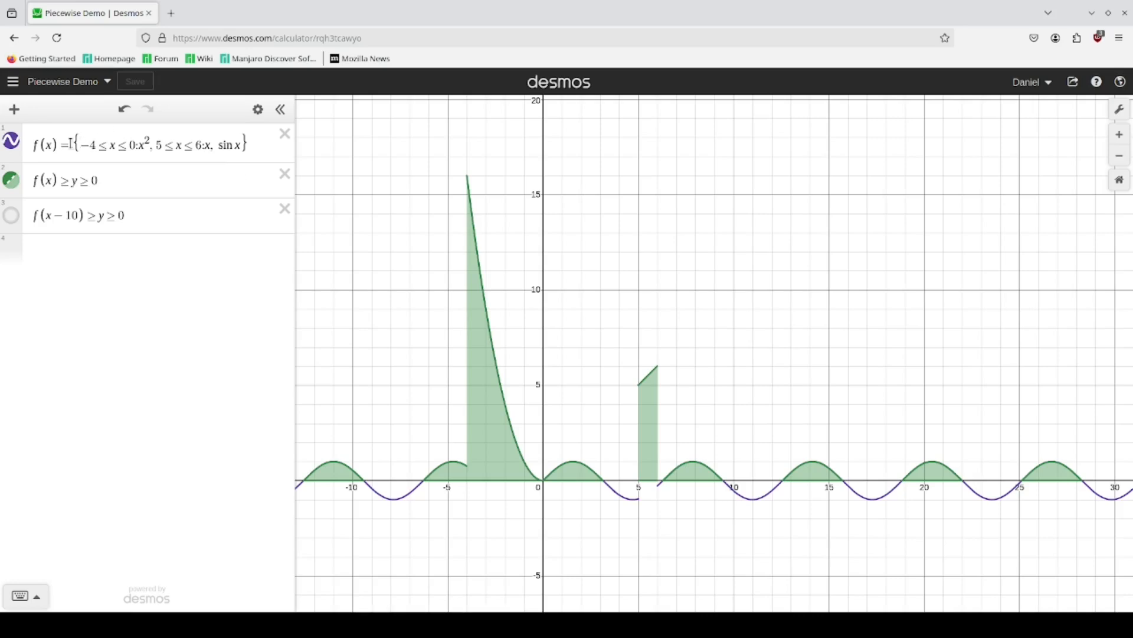
left_click_drag(70, 143, 237, 147)
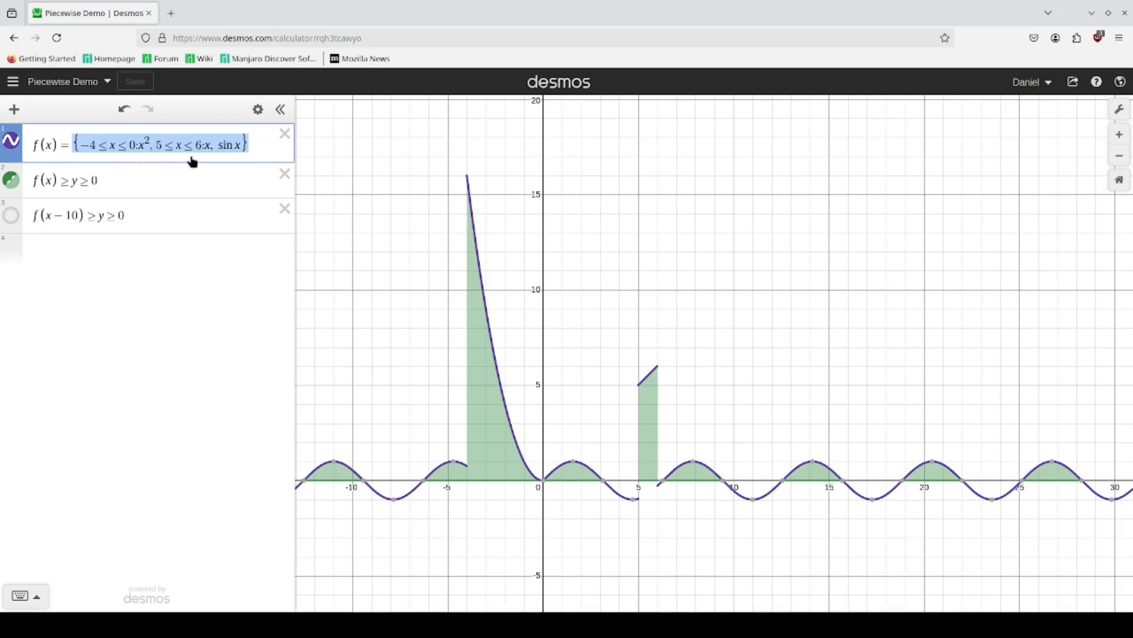
left_click(212, 145)
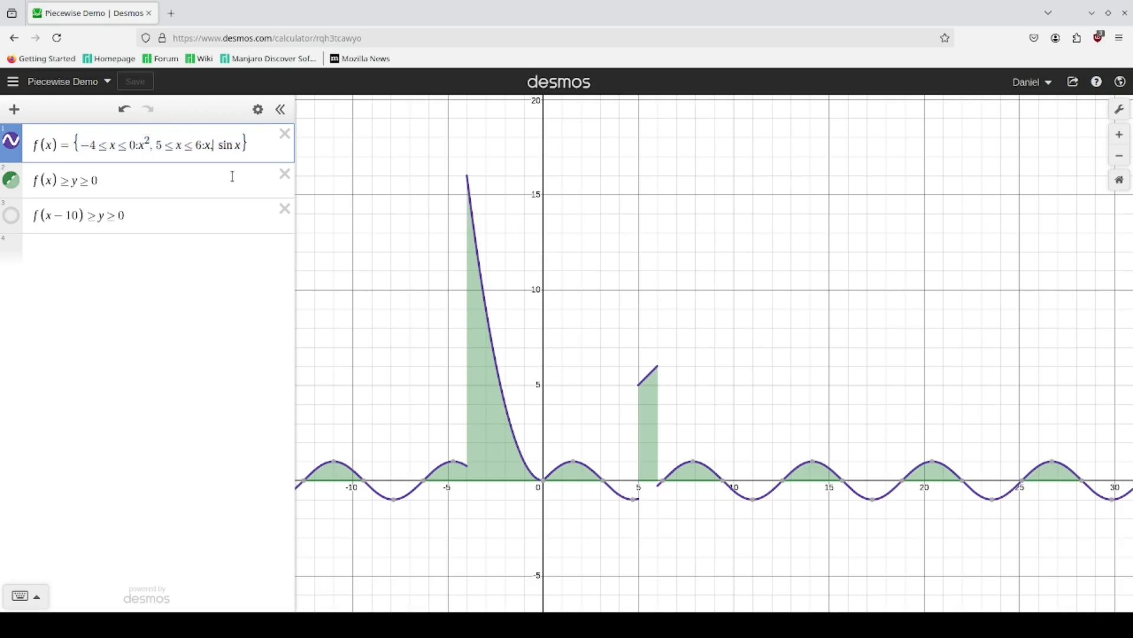